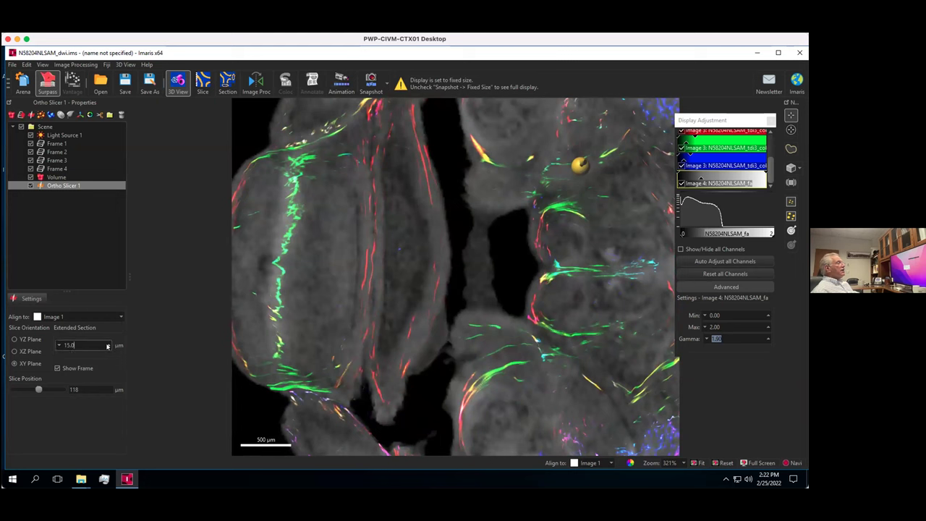
# - Increase the ortho slicer's extended section thickness to 135 µm
pyautogui.scroll(8, 105, 346)
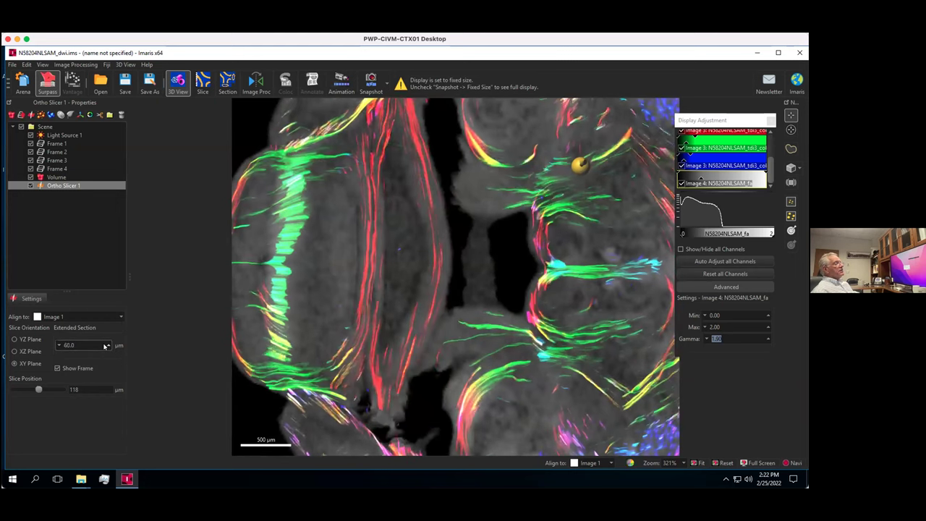
pyautogui.scroll(5, 105, 346)
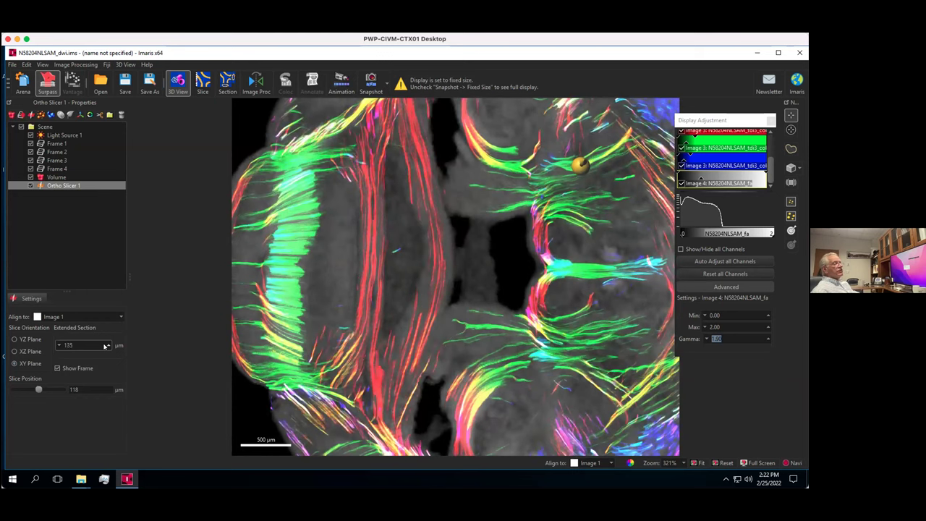
pyautogui.scroll(-3, 105, 346)
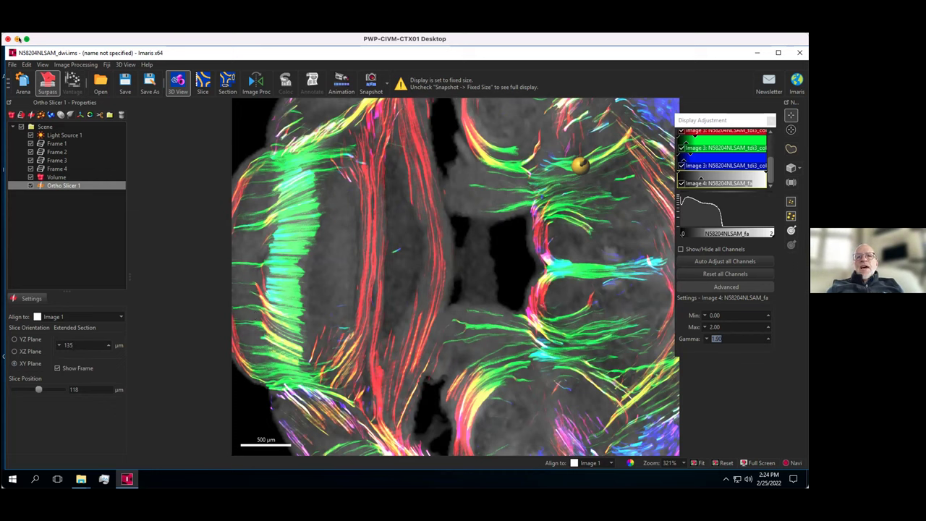
# - Close Imaris without saving the changes to N58204NLSAM_dwi.ims
pyautogui.doubleClick(62, 39)
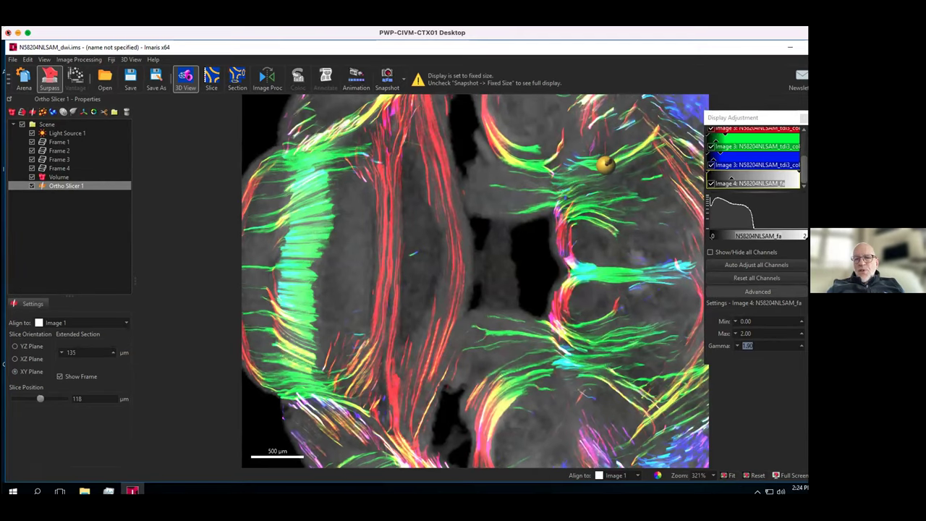
pyautogui.doubleClick(232, 32)
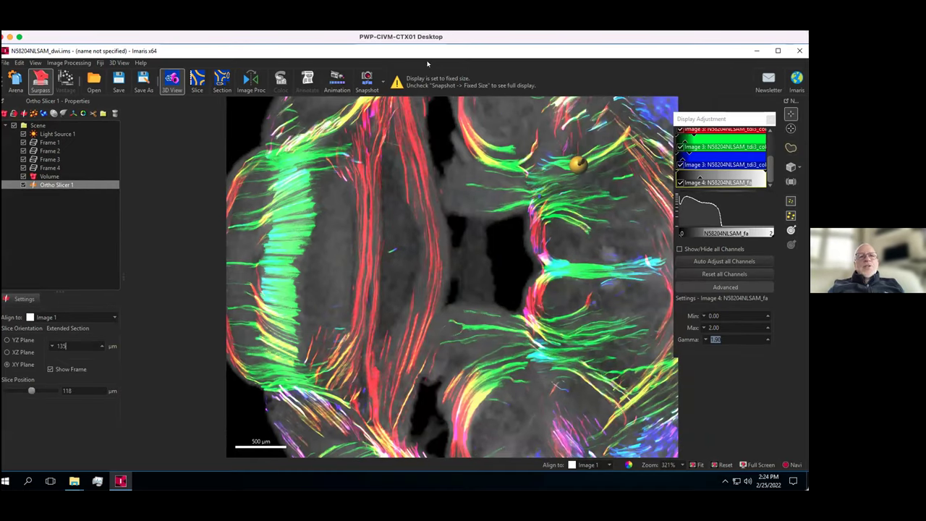
pyautogui.click(801, 50)
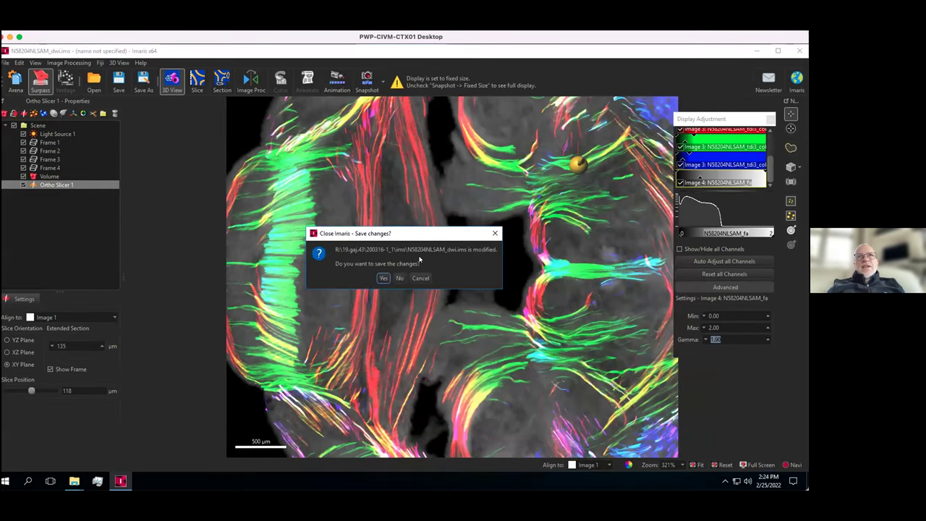
pyautogui.click(402, 278)
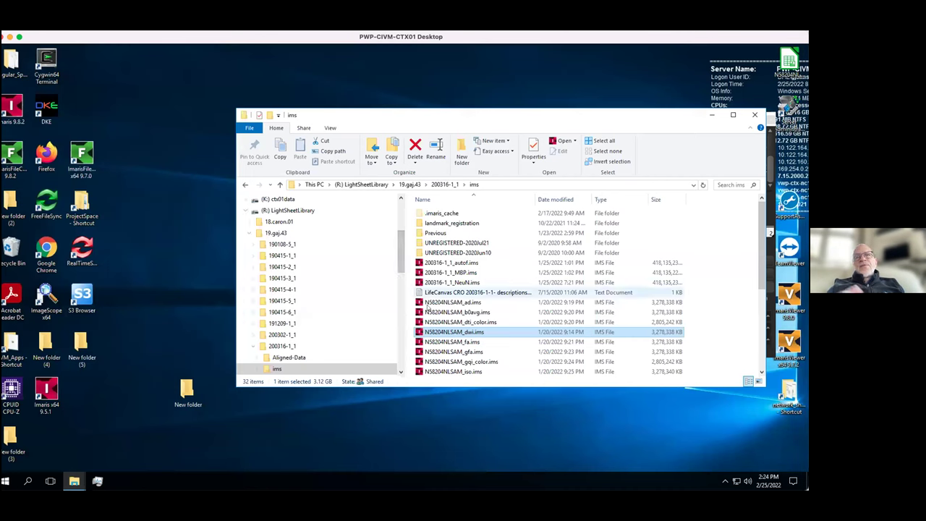
# - Collapse the 19.gaj.43 folder and view the ims folder inside RatAtlas > RatTDIx4 on the LightSheetLibrary drive
pyautogui.click(250, 233)
pyautogui.click(250, 300)
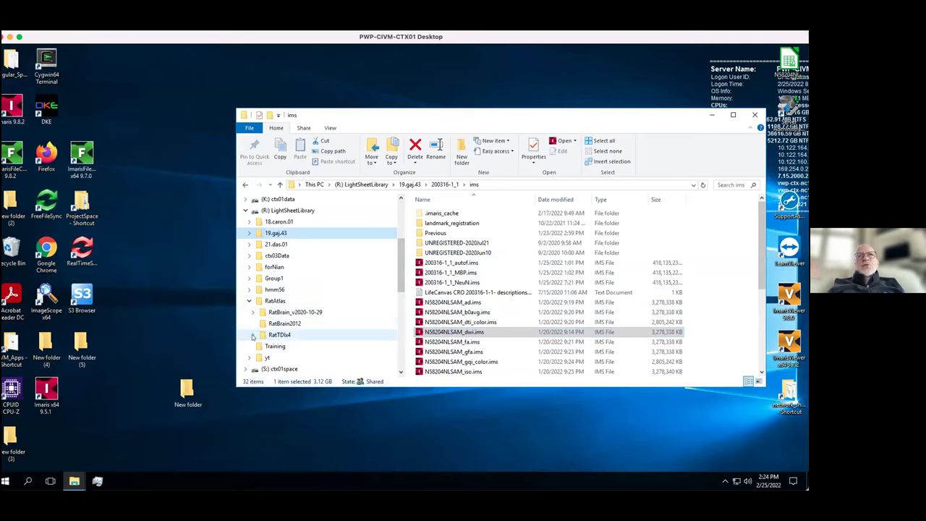
pyautogui.click(254, 335)
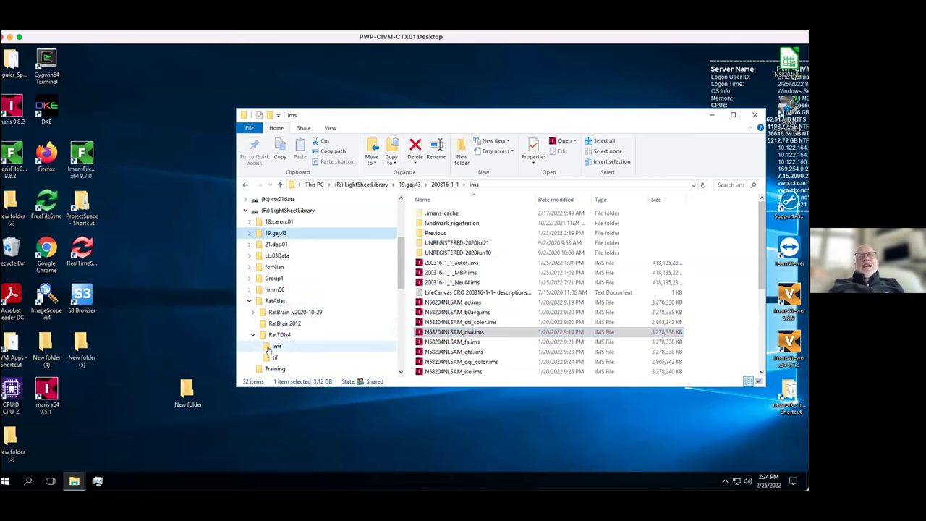
pyautogui.click(269, 347)
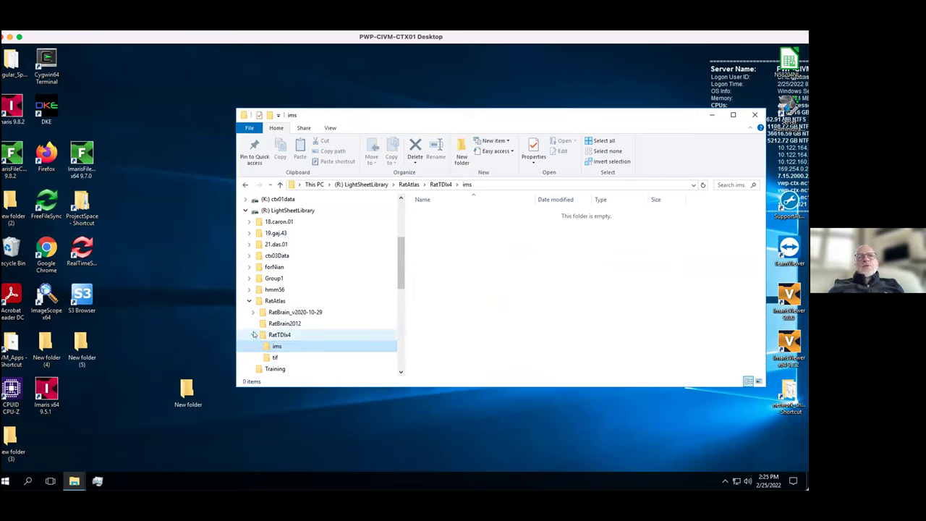
# - Expand RatBrain_v2020-10-29 and view the contents of Specimen_Single_v2019-04-18 and Specimen_Average_v2020-06-25
pyautogui.click(253, 336)
pyautogui.click(253, 313)
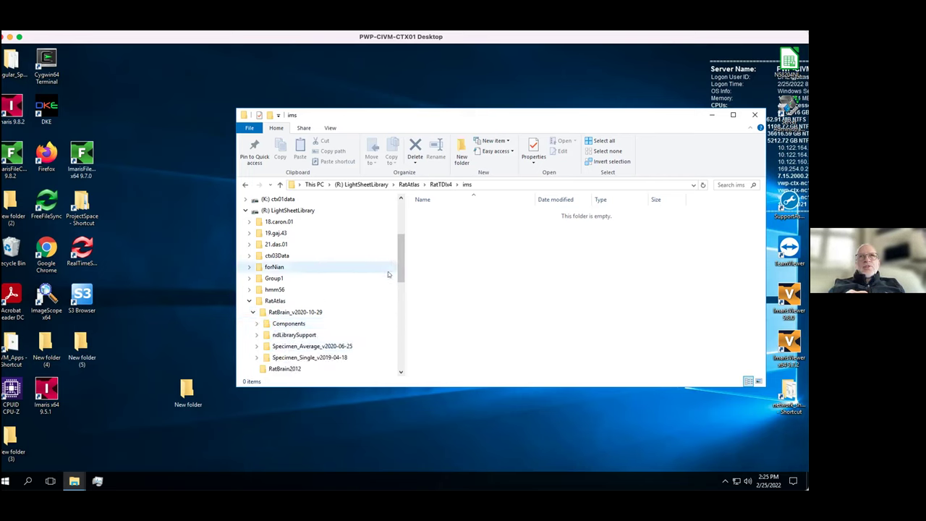
pyautogui.moveTo(399, 272); pyautogui.dragTo(390, 295)
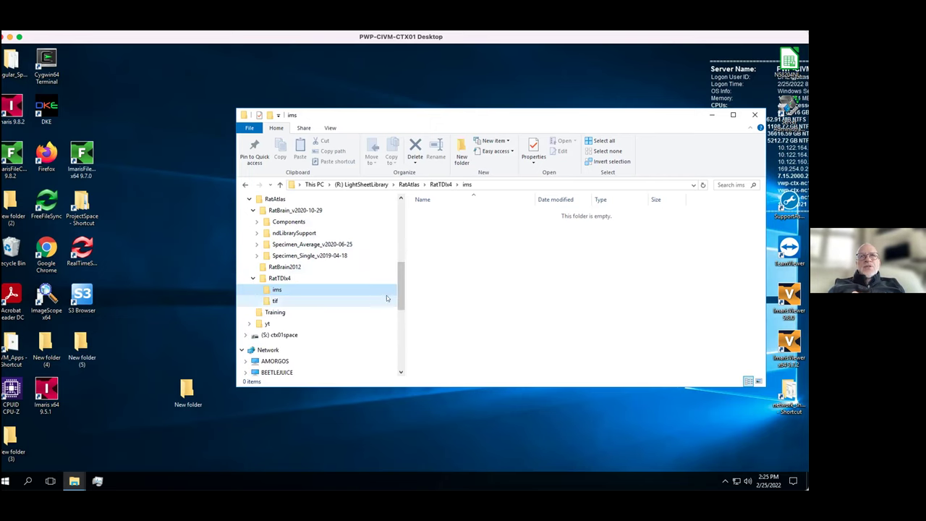
pyautogui.click(278, 255)
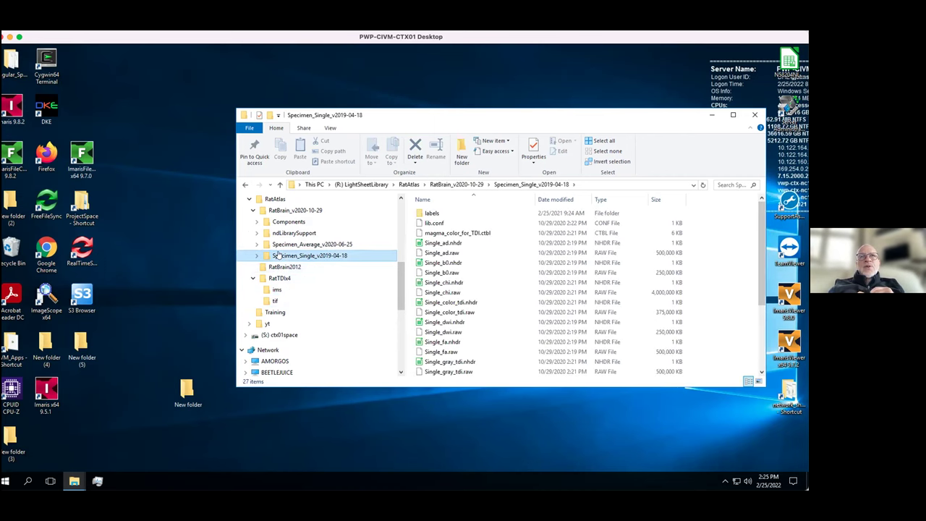
pyautogui.scroll(1, 278, 255)
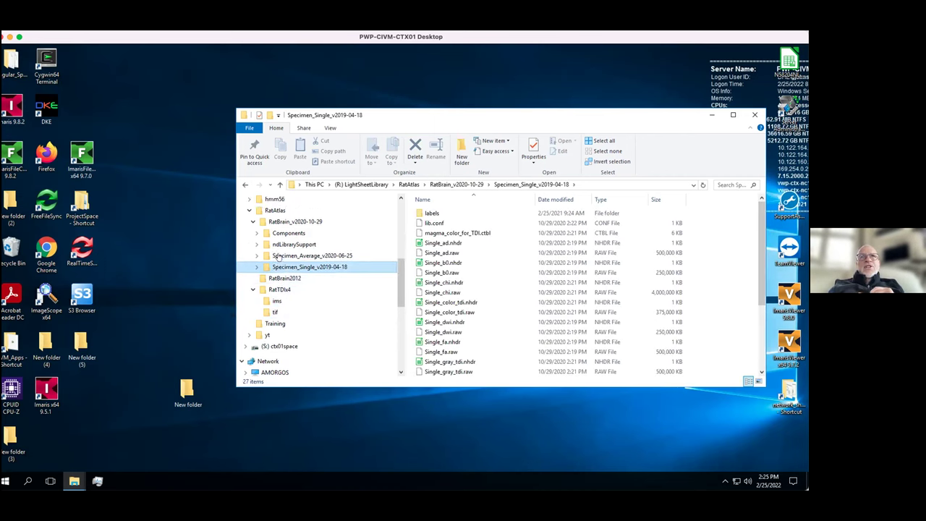
pyautogui.scroll(1, 277, 257)
pyautogui.scroll(1, 278, 258)
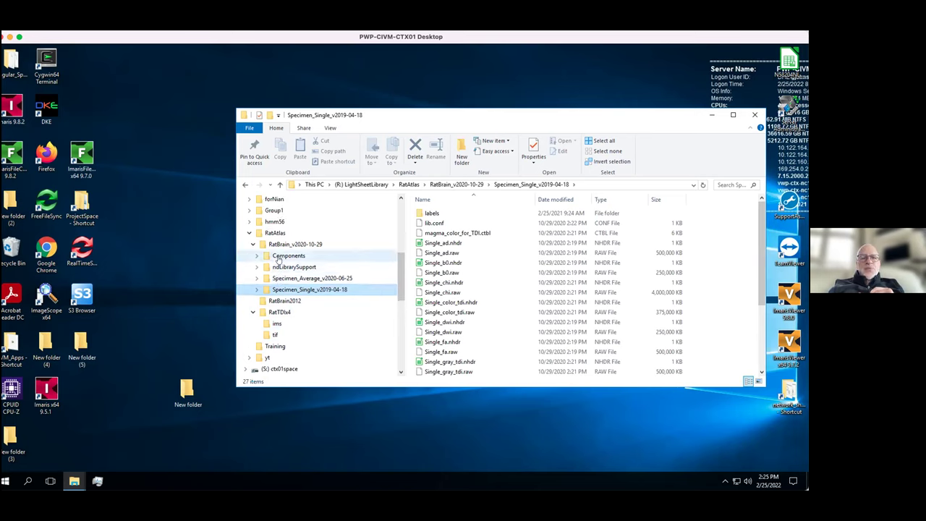
pyautogui.scroll(1, 278, 260)
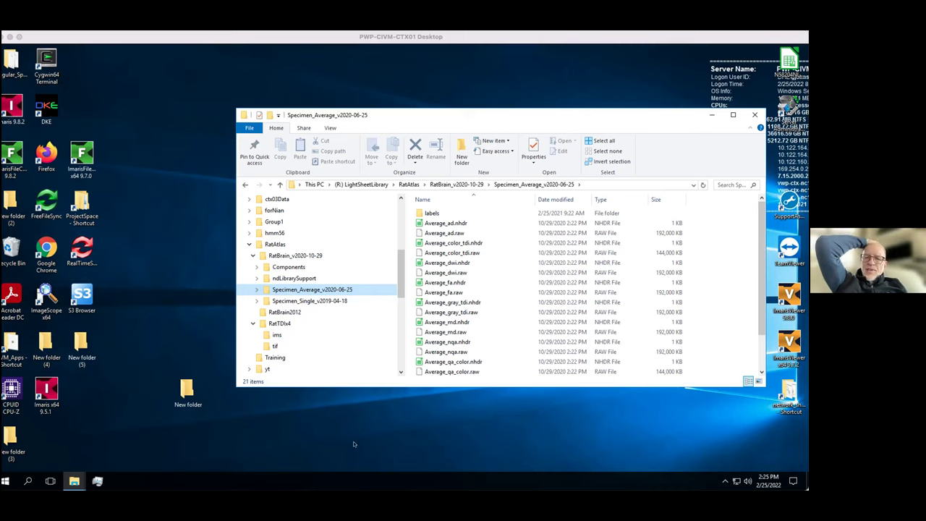
# - View the contents of the RatTDIx4 tif folder and the RatBrain2012 folder
pyautogui.click(268, 346)
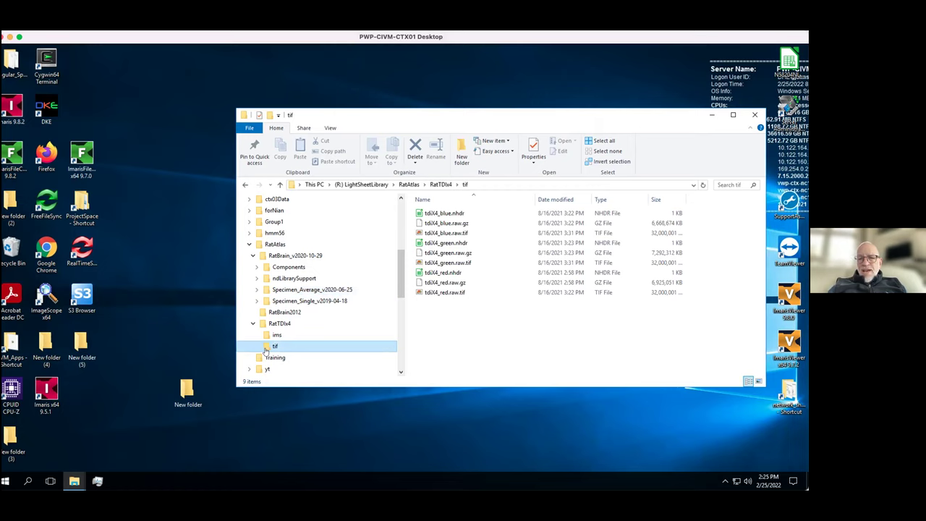
pyautogui.click(266, 314)
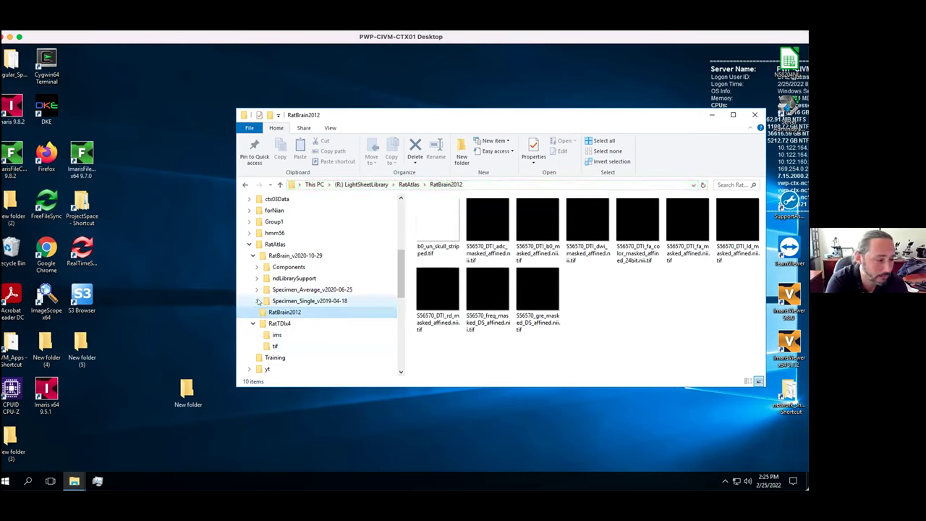
# - View the labels folders inside Specimen_Single_v2019-04-18 and Specimen_Average_v2020-06-25
pyautogui.click(258, 301)
pyautogui.click(270, 313)
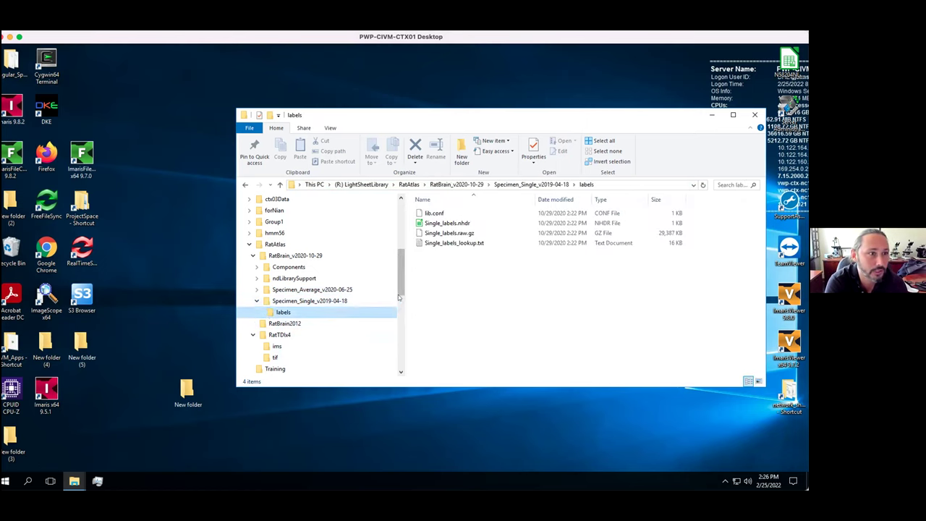
pyautogui.scroll(-5, 398, 293)
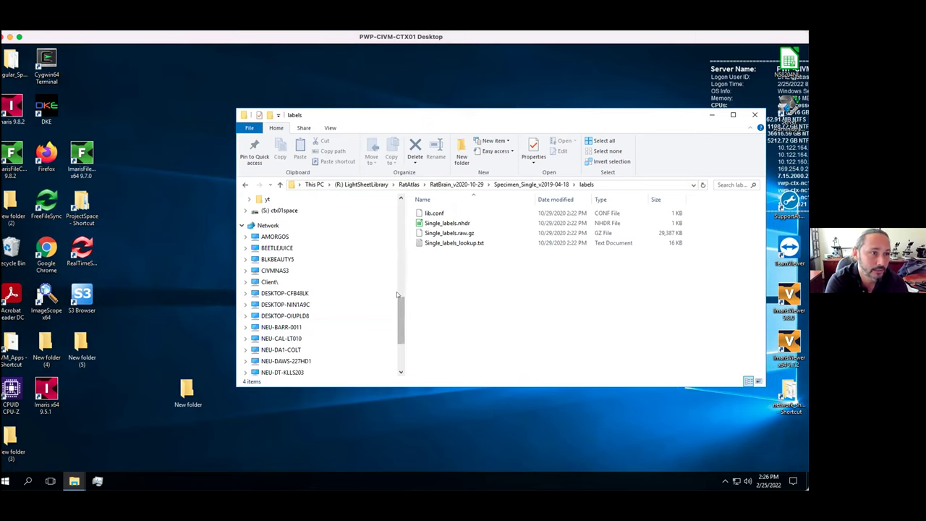
pyautogui.moveTo(398, 300); pyautogui.dragTo(398, 266)
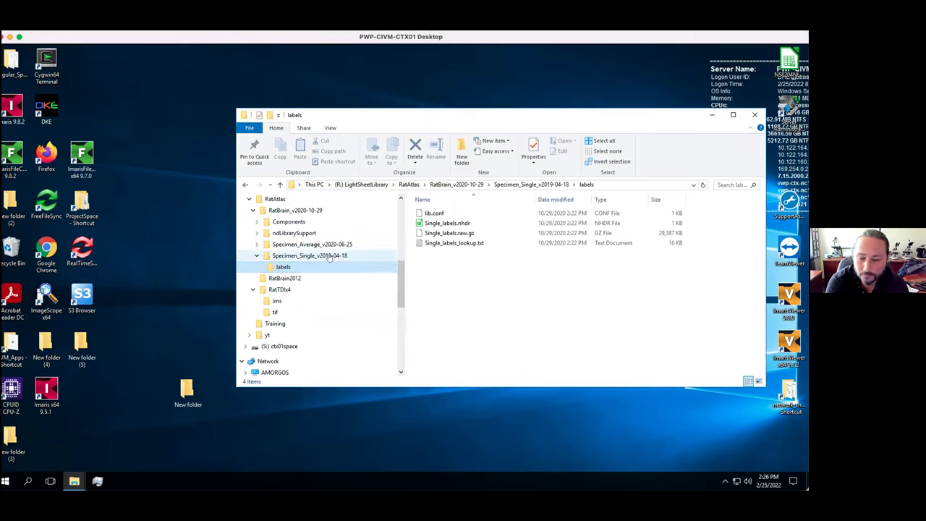
pyautogui.click(256, 245)
pyautogui.click(270, 257)
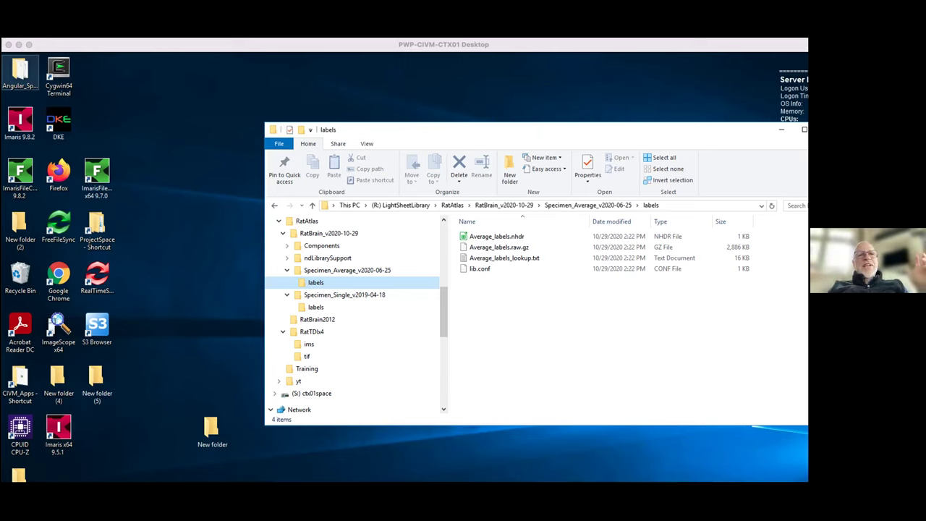
pyautogui.click(706, 44)
pyautogui.click(8, 44)
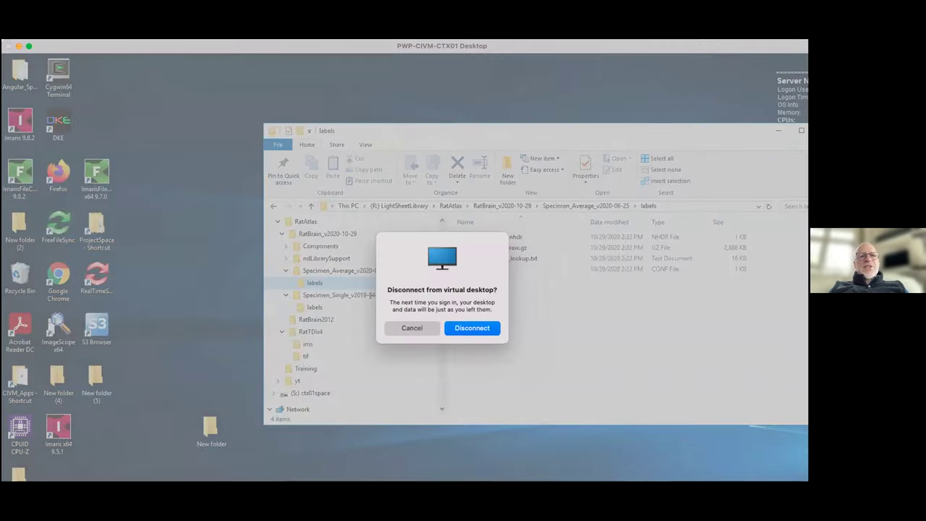
pyautogui.click(412, 327)
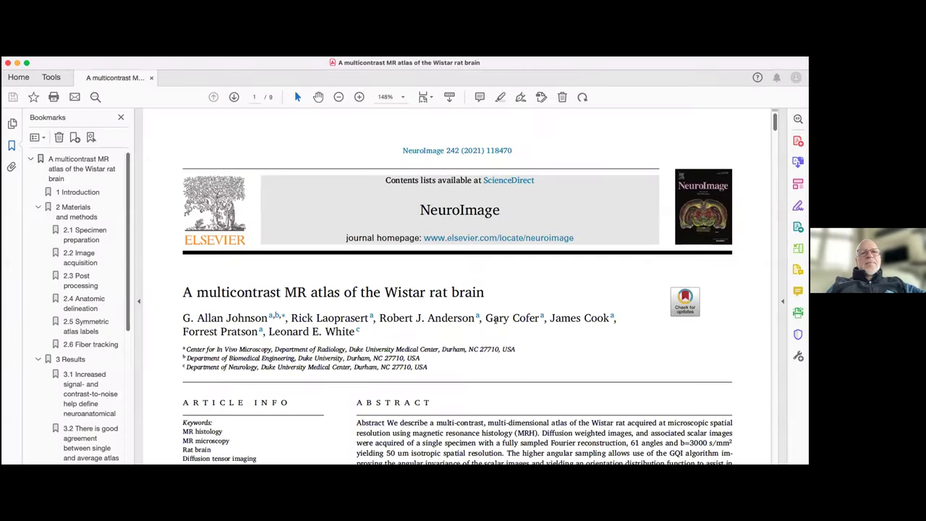
# - Look over the title page and abstract of the Wistar rat brain atlas paper in Adobe Acrobat
pyautogui.scroll(-5, 428, 292)
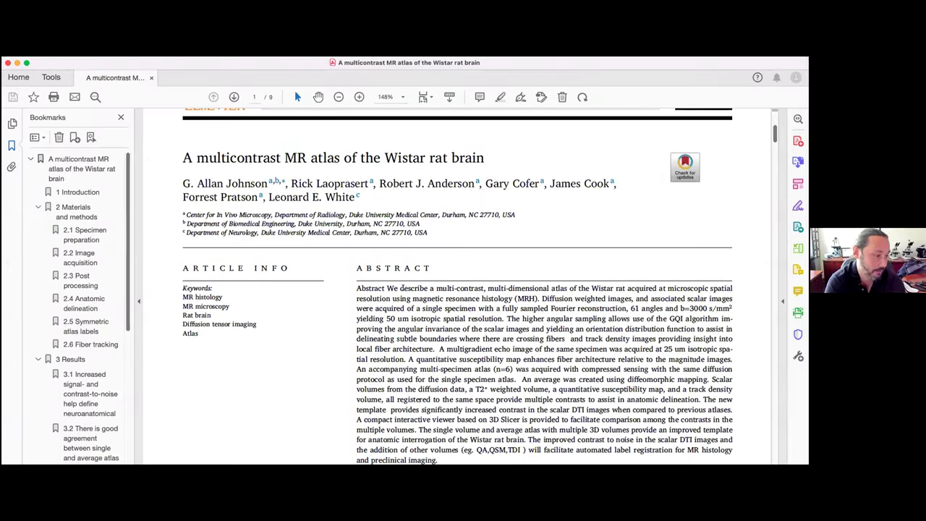
pyautogui.scroll(-1, 403, 288)
pyautogui.scroll(3, 403, 290)
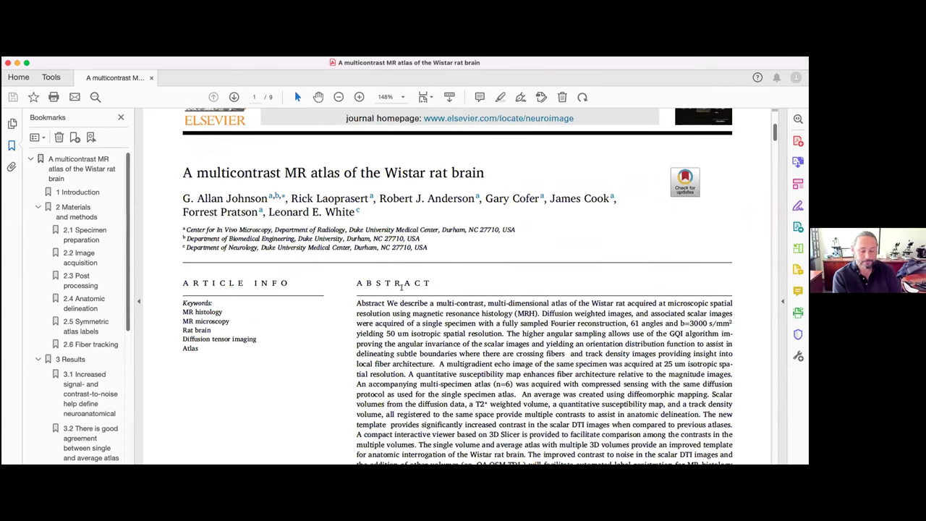
pyautogui.scroll(4, 403, 292)
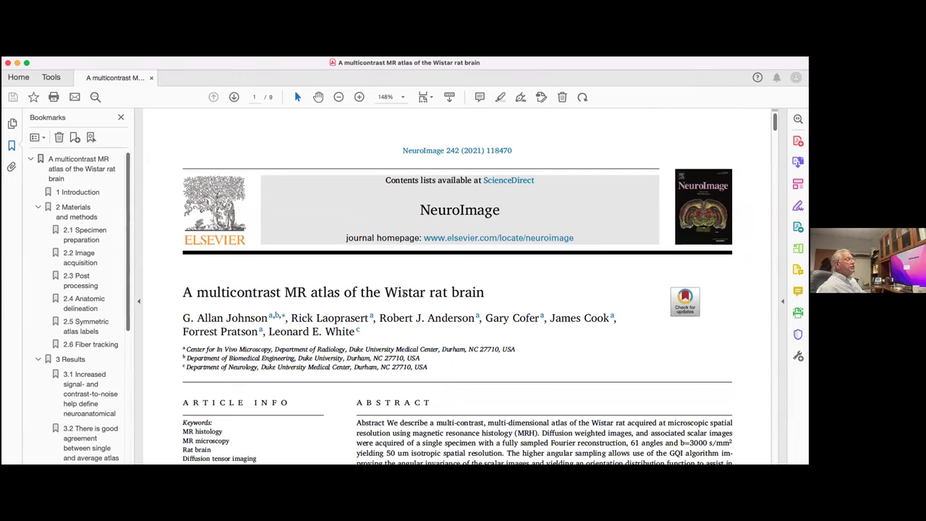
pyautogui.scroll(-5, 541, 255)
pyautogui.scroll(-1, 537, 248)
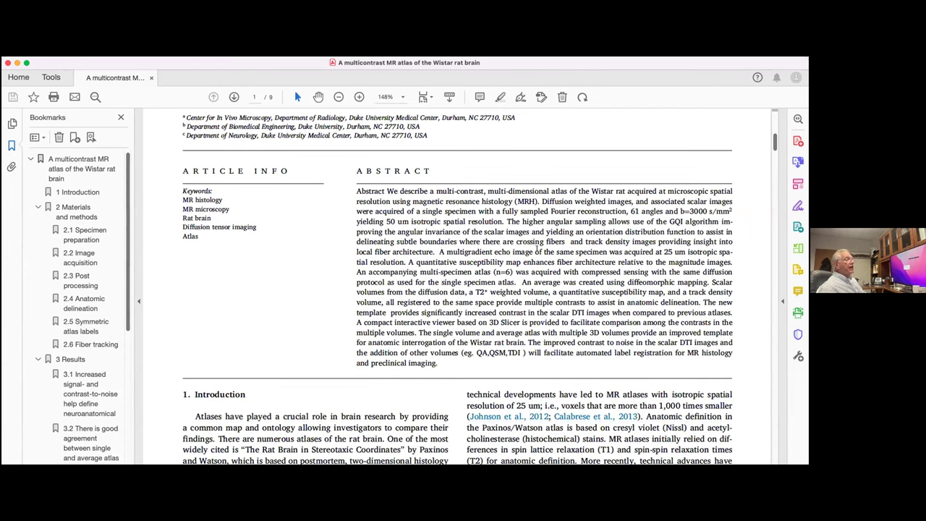
# - Go to Fig. 1 and Fig. 2 on page 4 of the atlas paper
pyautogui.moveTo(773, 143); pyautogui.dragTo(731, 243)
pyautogui.scroll(-5, 730, 253)
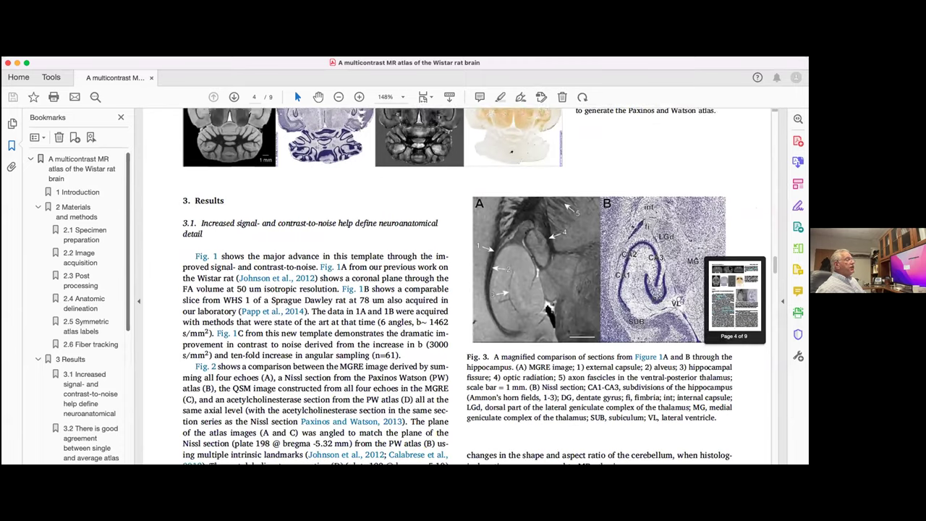
pyautogui.scroll(15, 730, 252)
pyautogui.scroll(-5, 730, 248)
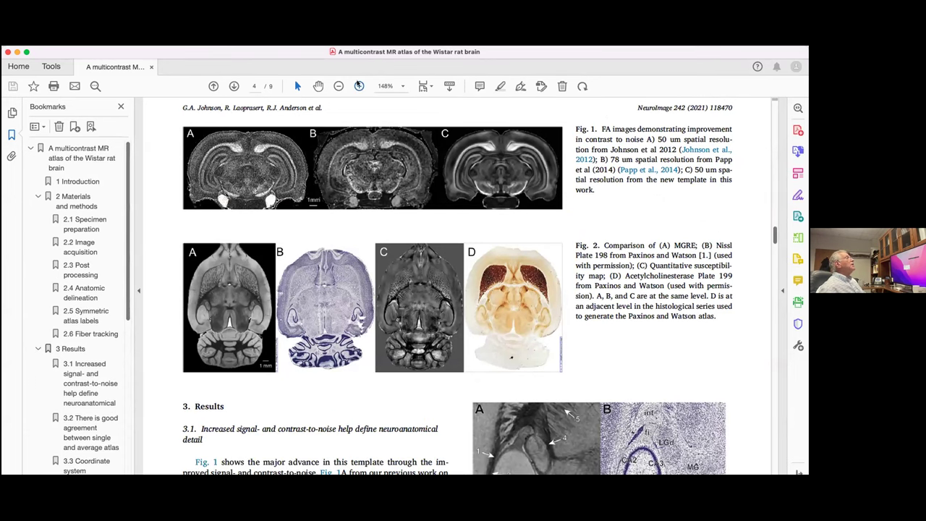
# - Enlarge the page to 300%, hide the bookmarks list, and compare the brain images in Fig. 1 and Fig. 2
pyautogui.click(359, 86)
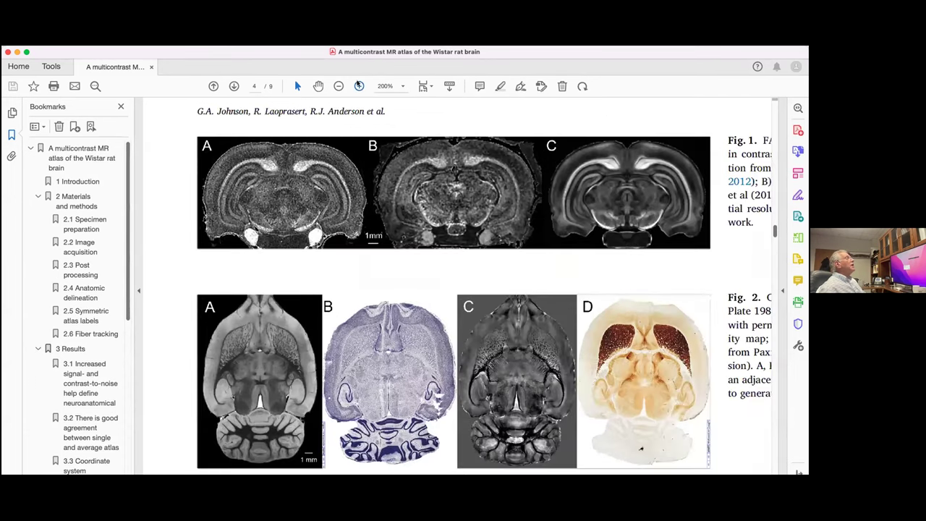
pyautogui.click(359, 87)
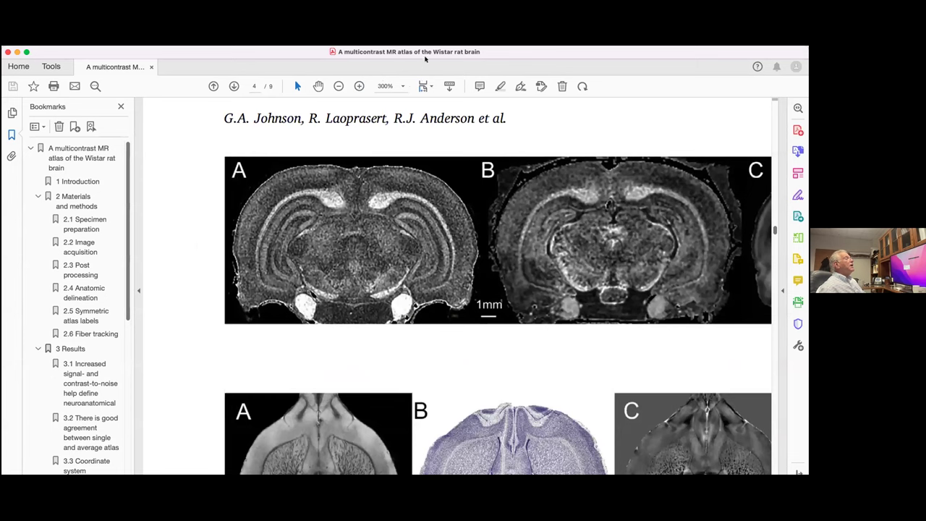
pyautogui.hscroll(5, 439, 246)
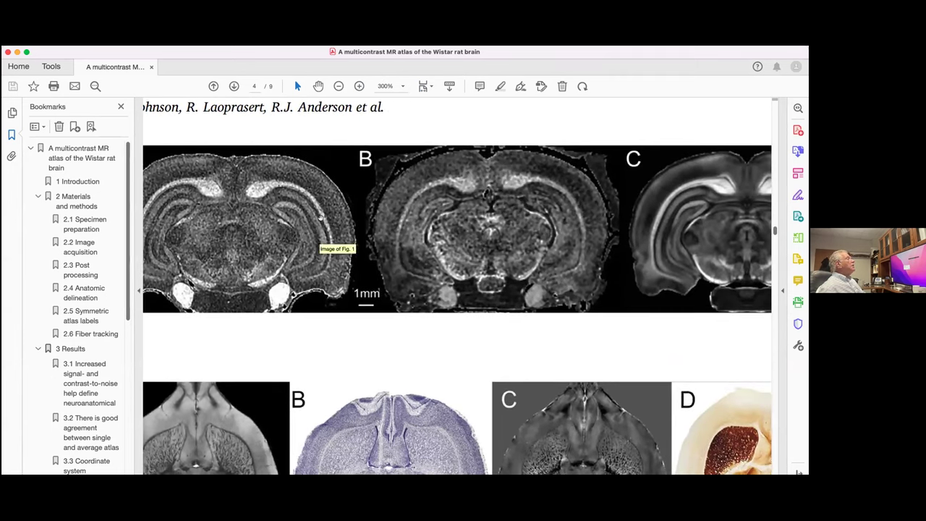
pyautogui.click(121, 106)
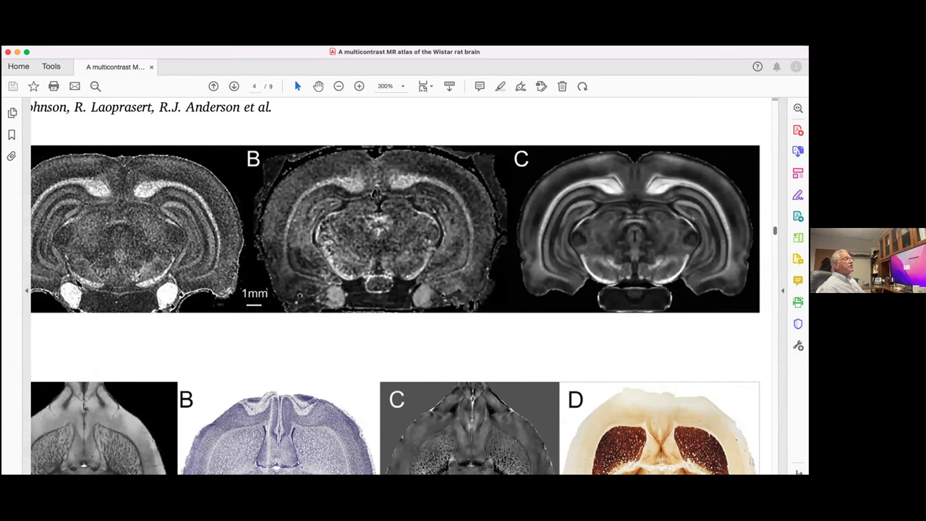
pyautogui.scroll(-3, 615, 249)
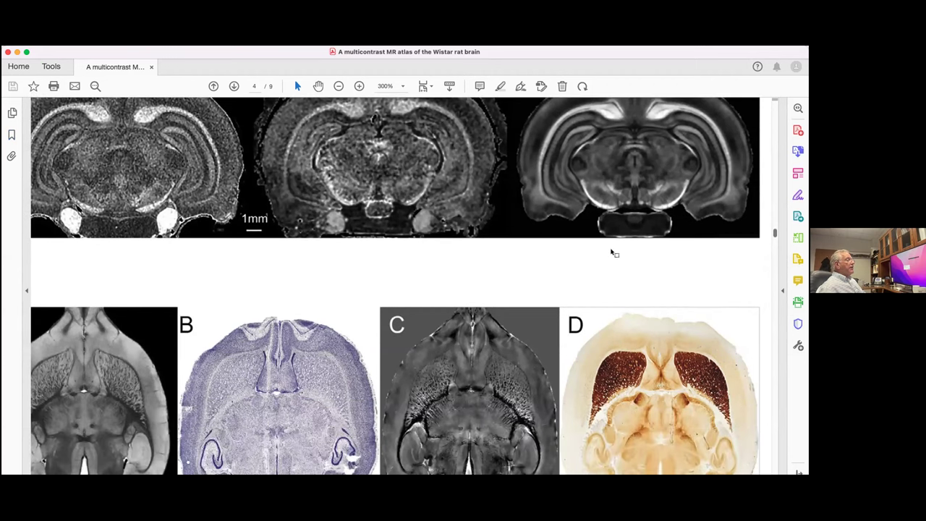
# - Examine the horizontal brain sections in Fig. 2 on page 4, comparing panels A and B at up to 800% magnification
pyautogui.scroll(-10, 612, 253)
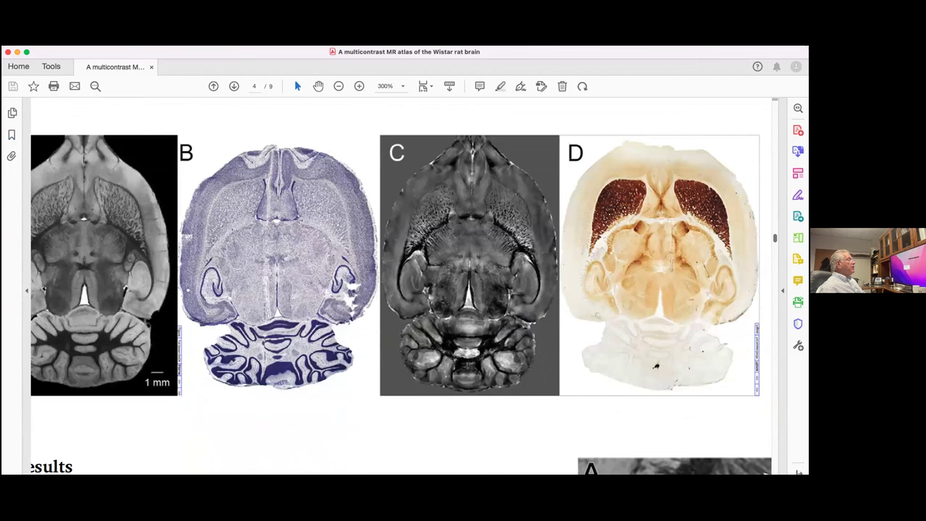
pyautogui.rightClick(435, 212)
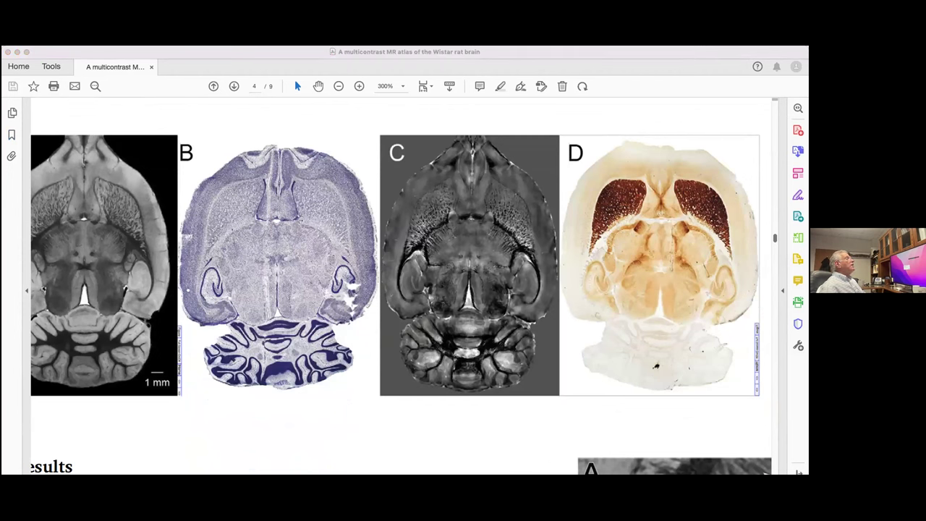
pyautogui.click(601, 52)
pyautogui.moveTo(601, 52); pyautogui.dragTo(601, 47)
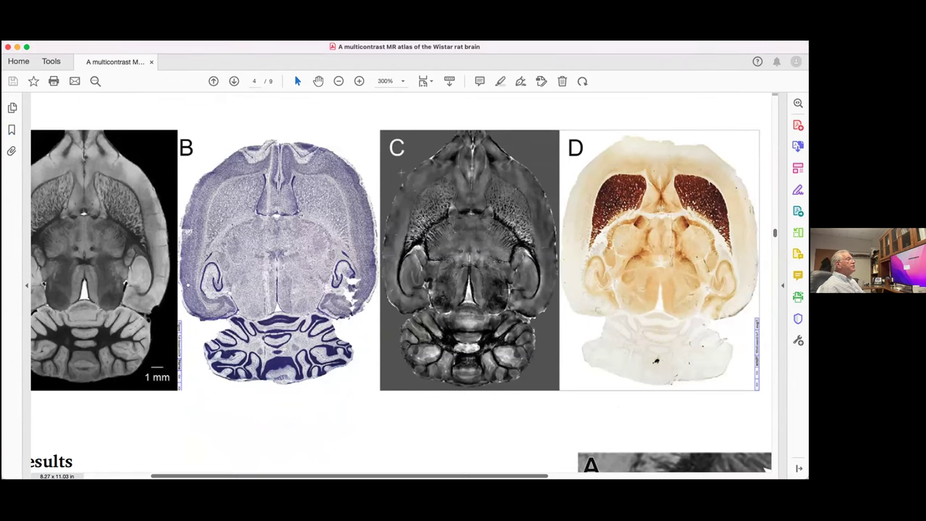
pyautogui.click(359, 81)
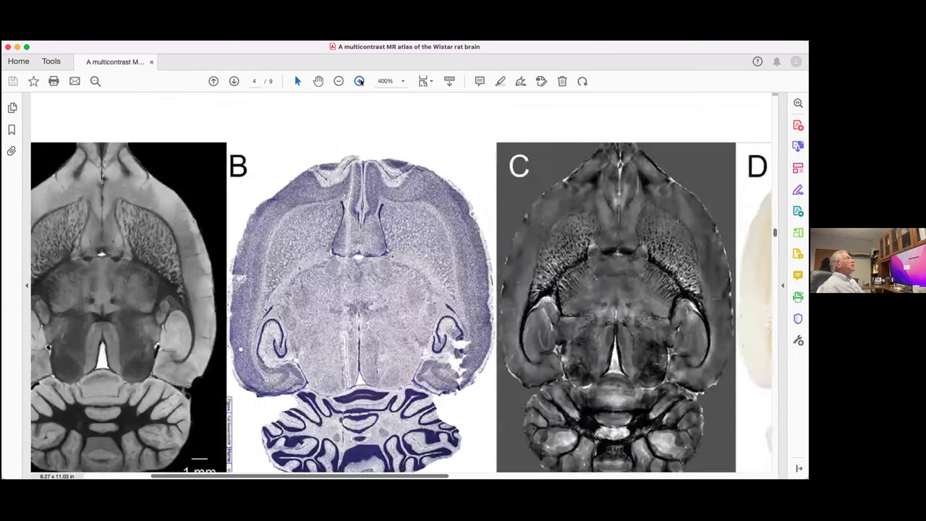
pyautogui.click(359, 81)
pyautogui.click(359, 81)
pyautogui.scroll(-5, 348, 212)
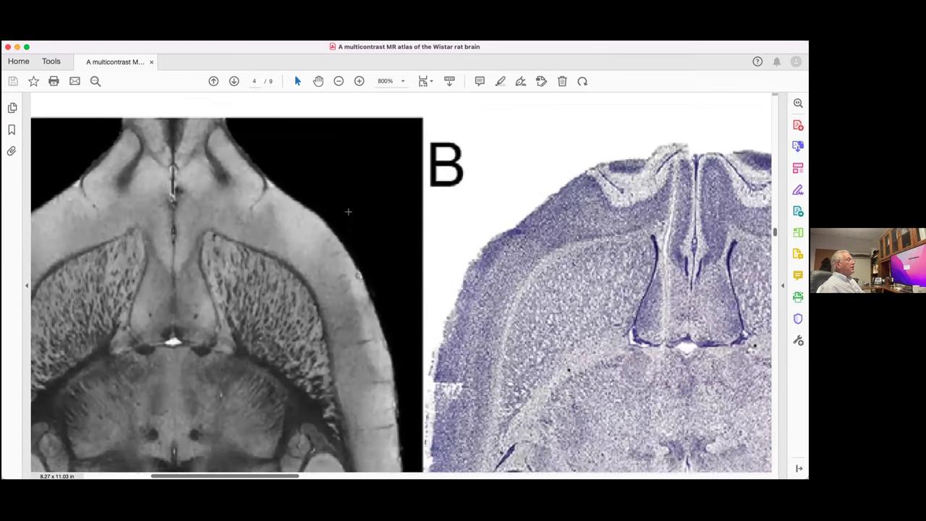
pyautogui.scroll(-3, 348, 211)
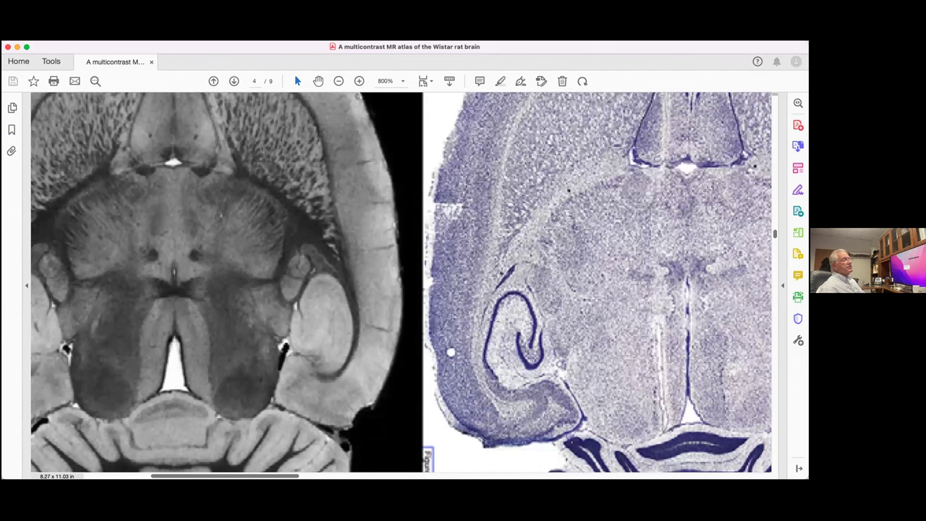
pyautogui.scroll(-1, 630, 212)
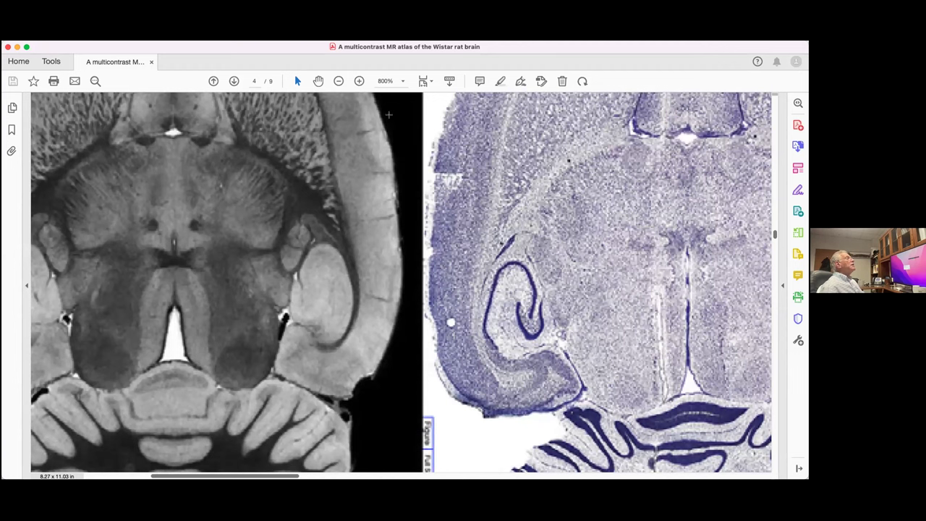
pyautogui.click(336, 82)
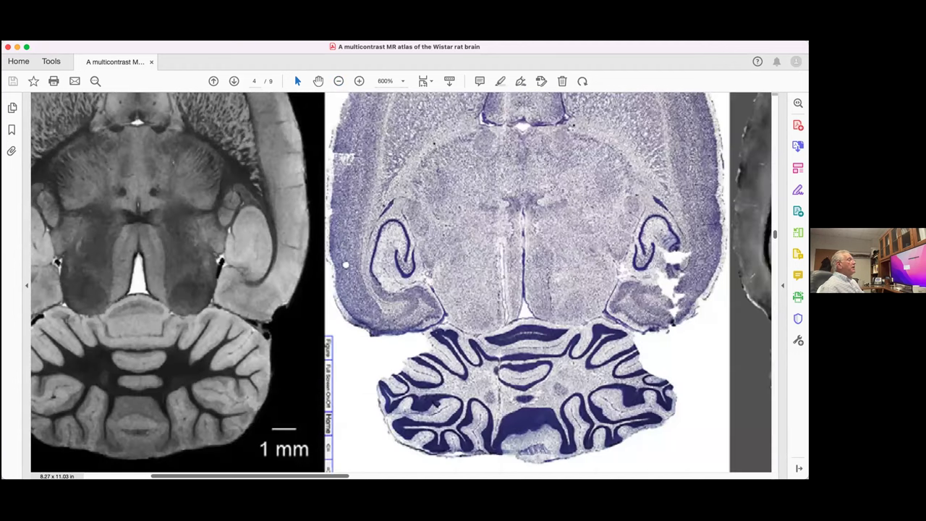
pyautogui.scroll(-5, 416, 219)
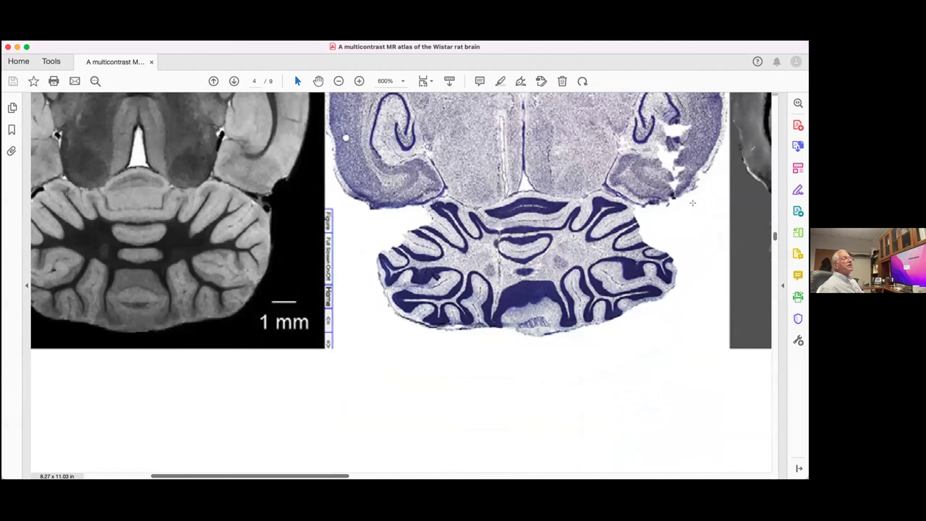
# - Go to the labelled multi-panel brain figure on page 5 and view panels D to F at 300%
pyautogui.moveTo(772, 241); pyautogui.dragTo(773, 267)
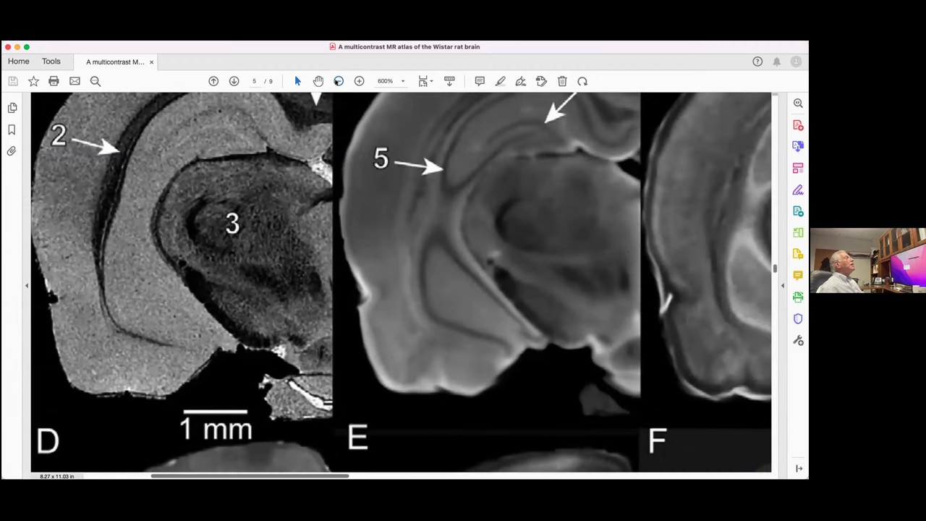
pyautogui.click(338, 81)
pyautogui.click(338, 81)
pyautogui.scroll(-2, 373, 150)
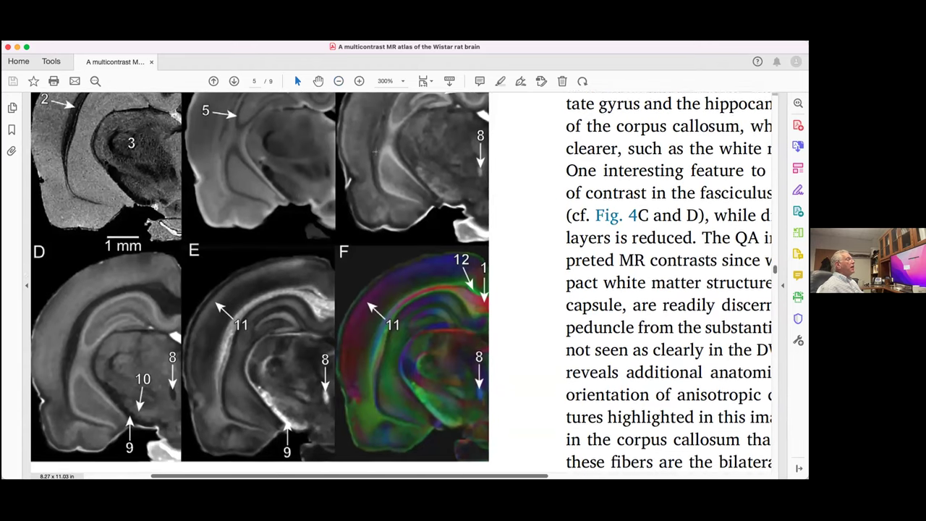
# - In File Explorer on the remote desktop, look over the IMS files in the ims folder of specimen 190415-4-1 under 19.gaj.43
pyautogui.scroll(3, 374, 151)
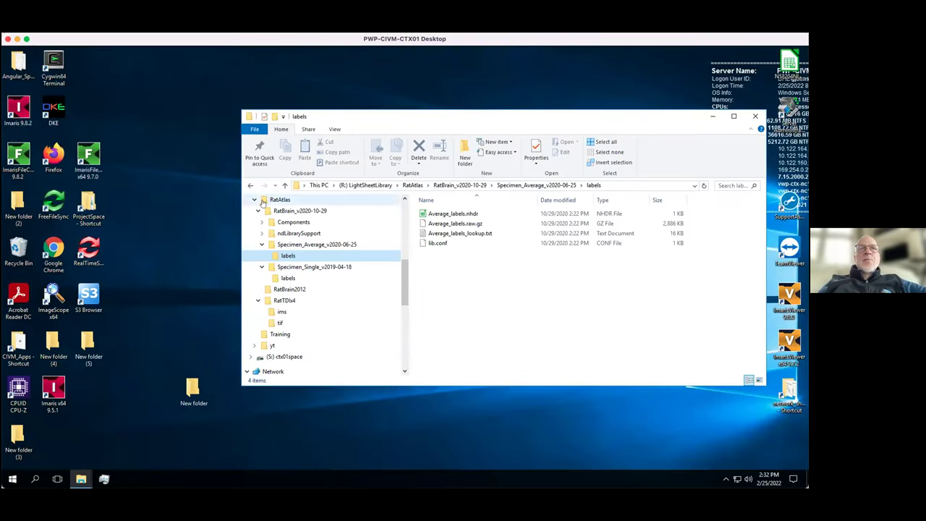
pyautogui.scroll(4, 262, 210)
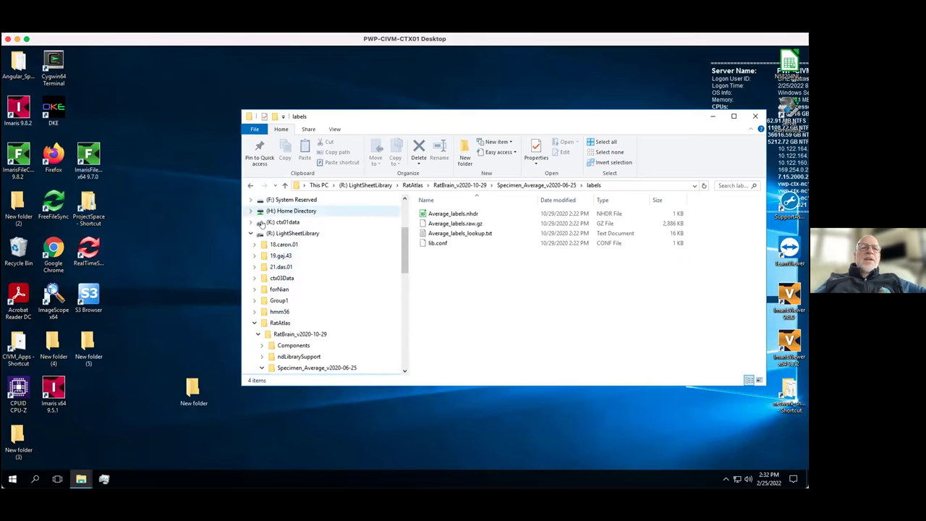
pyautogui.click(256, 257)
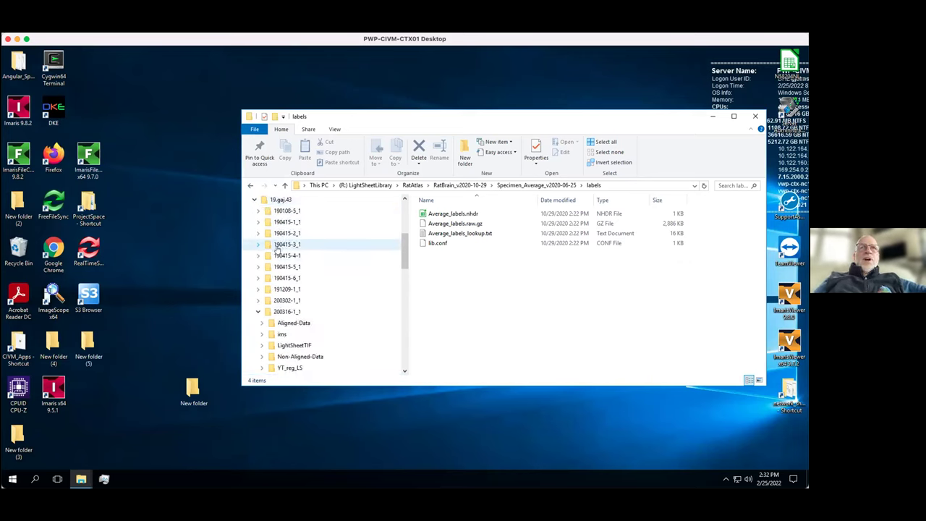
pyautogui.click(279, 257)
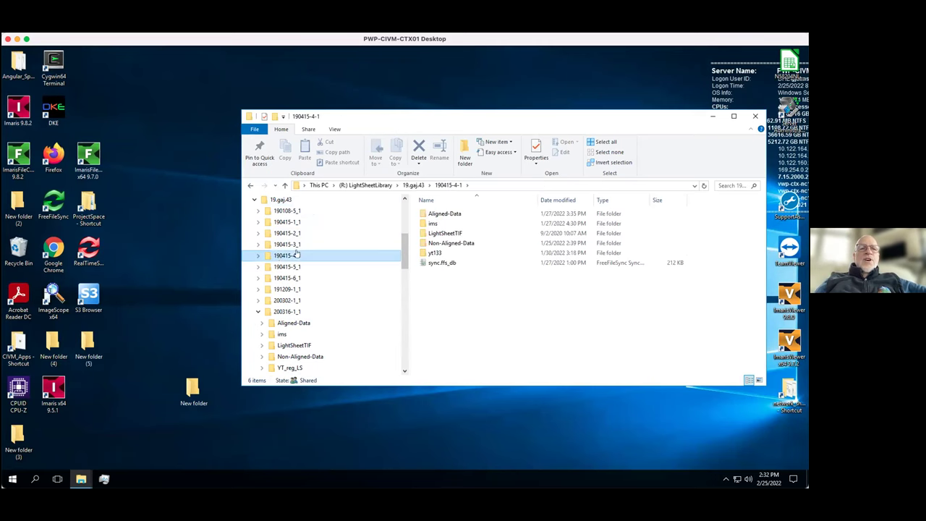
pyautogui.doubleClick(422, 223)
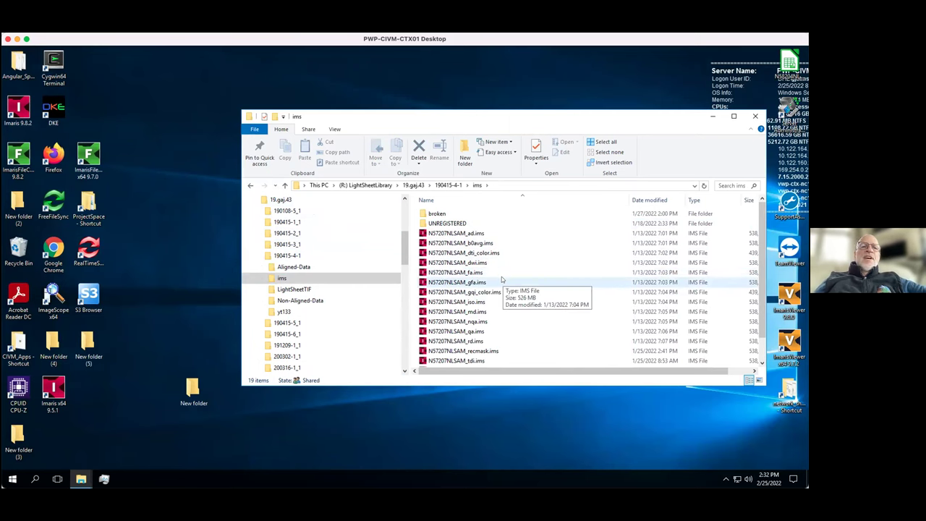
pyautogui.scroll(-1, 501, 279)
pyautogui.scroll(1, 501, 280)
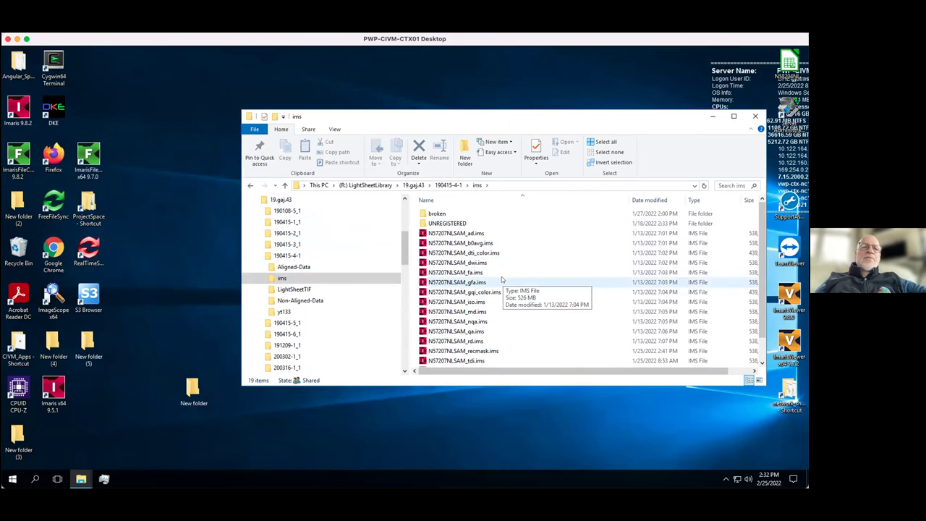
# - Load fullres_190415_1_Thy1.ims from the ims folder of specimen 190415-1_1 into Imaris
pyautogui.click(290, 222)
pyautogui.doubleClick(423, 223)
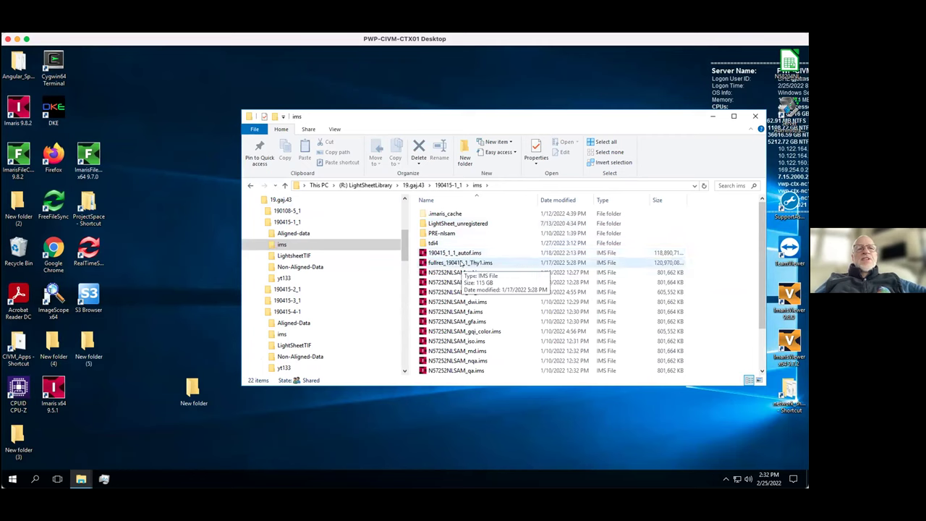
pyautogui.moveTo(462, 265); pyautogui.dragTo(26, 114)
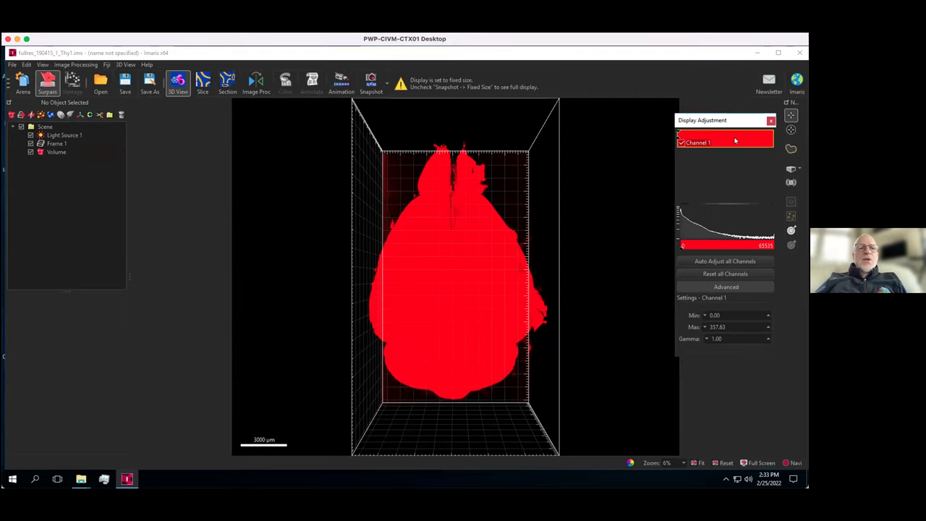
# - Set the base color of Channel 1 to green and add an Ortho Slicer in the XY plane to the scene
pyautogui.click(688, 143)
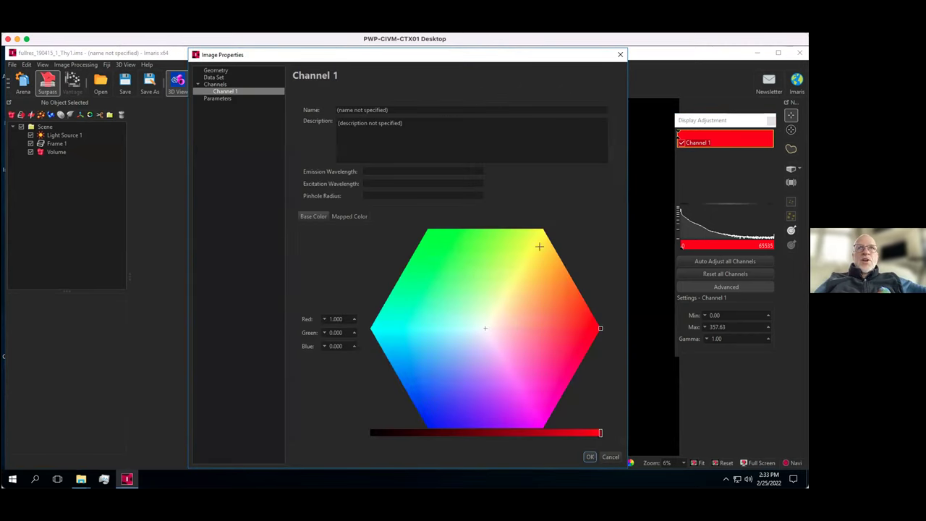
pyautogui.click(426, 229)
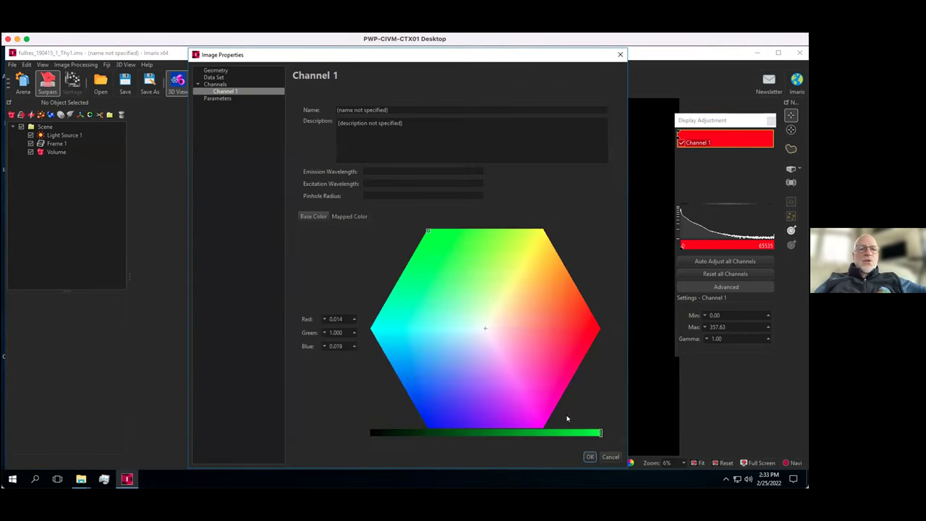
pyautogui.click(589, 457)
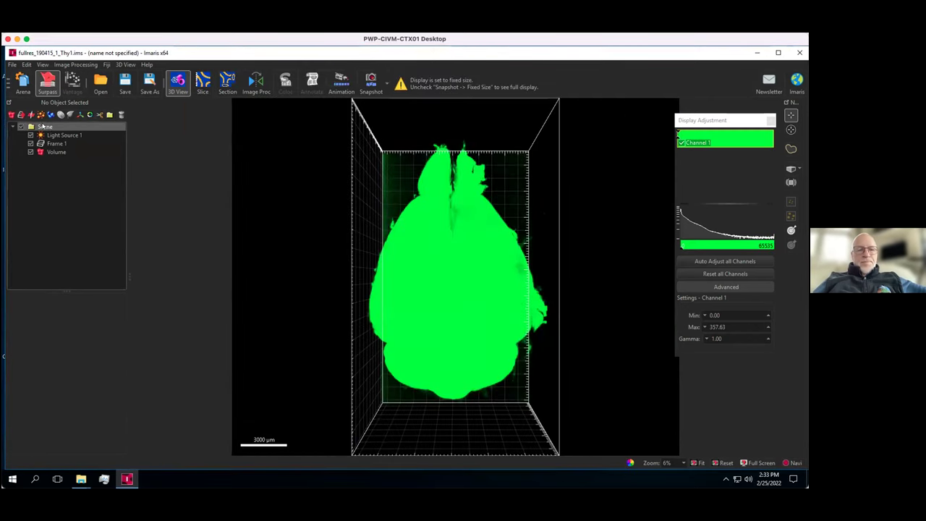
pyautogui.click(32, 115)
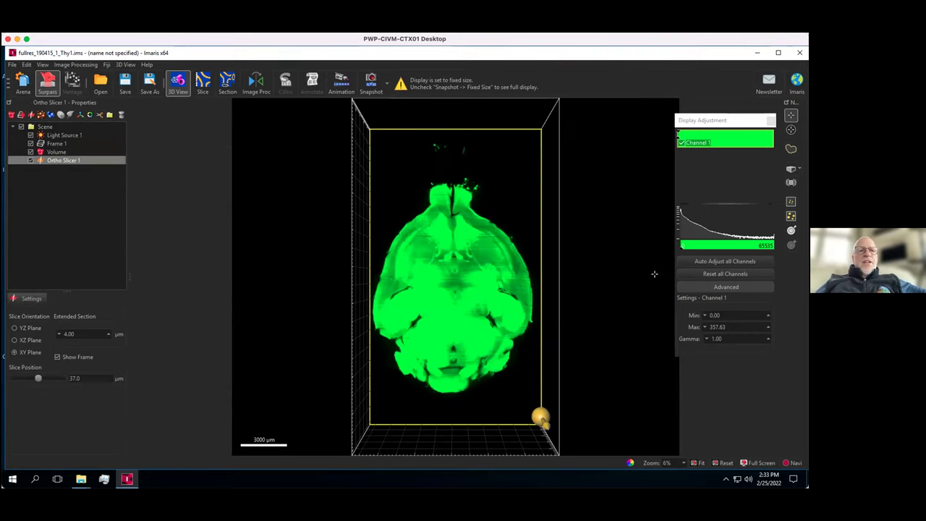
# - Try display maximums of 400 and 1000 for Channel 1 to reduce the overexposed brightness of the brain slice
pyautogui.moveTo(731, 322); pyautogui.dragTo(708, 327)
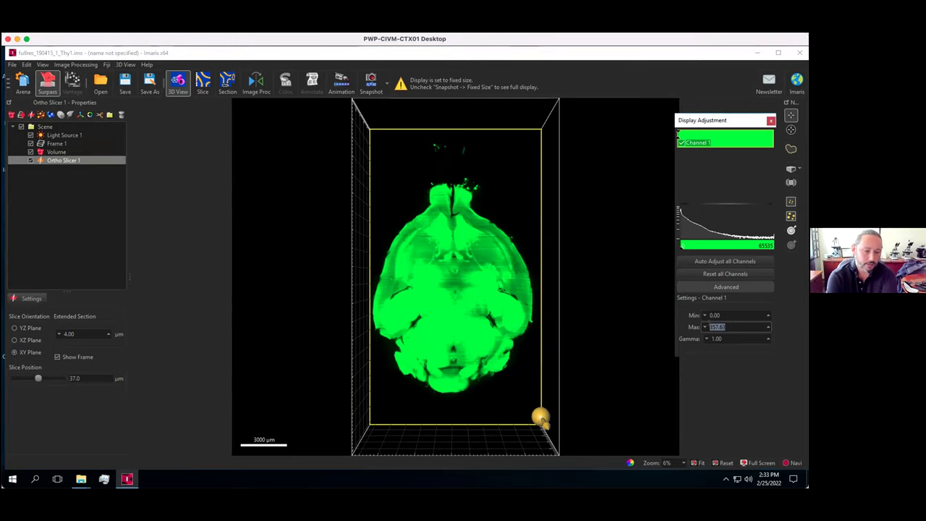
pyautogui.write('4')
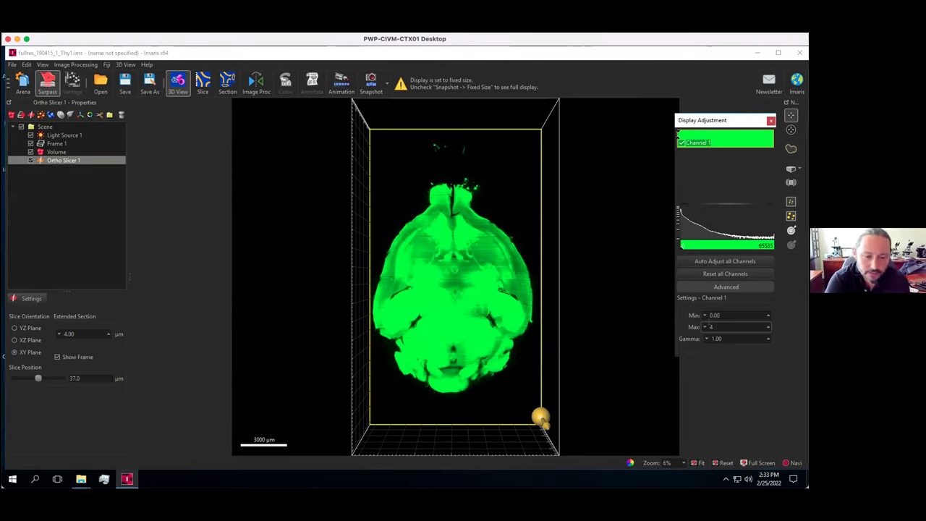
pyautogui.write('00')
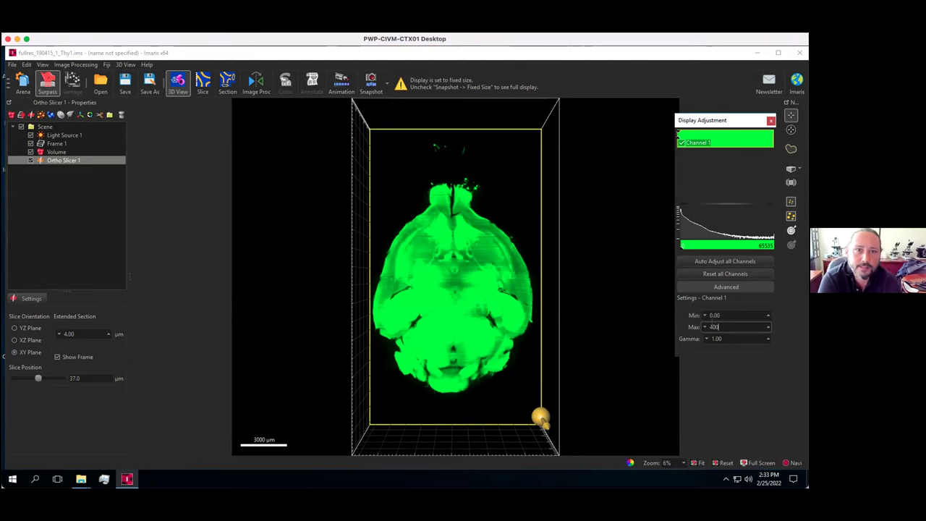
pyautogui.press('Return')
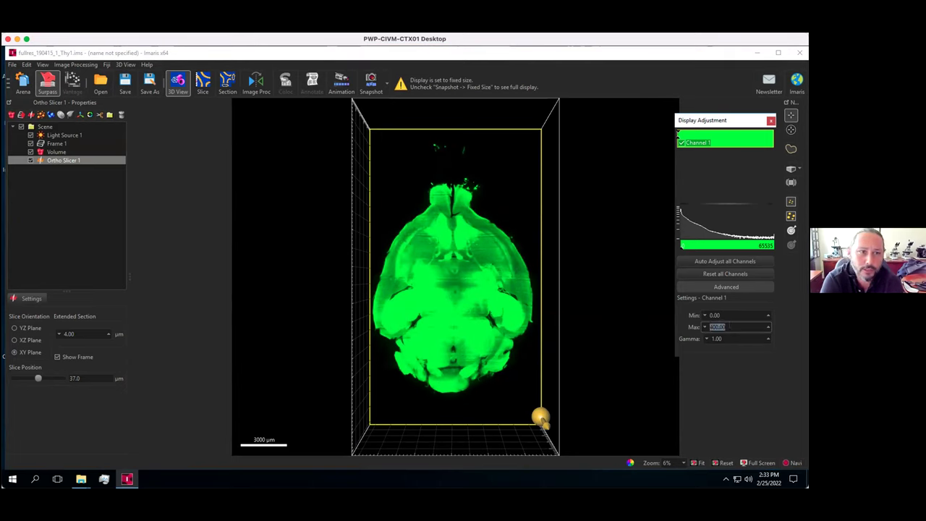
pyautogui.write('1')
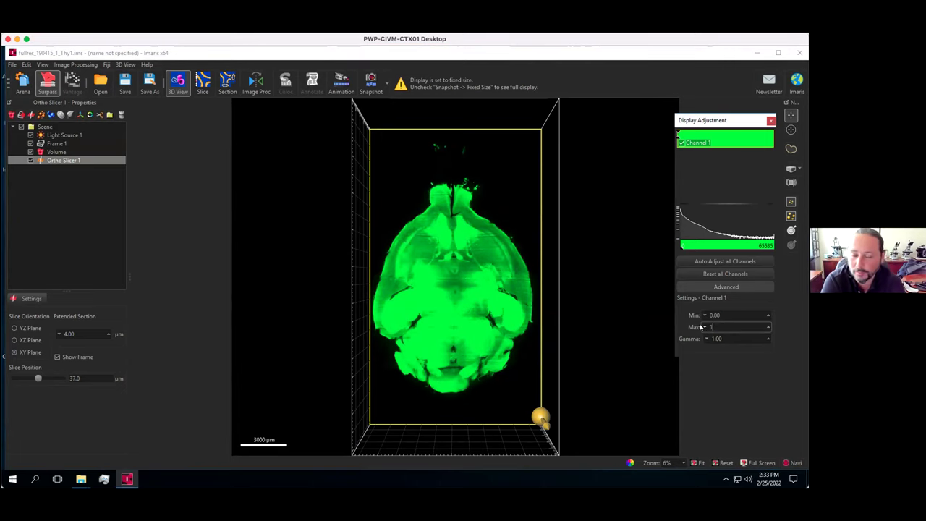
pyautogui.write('000')
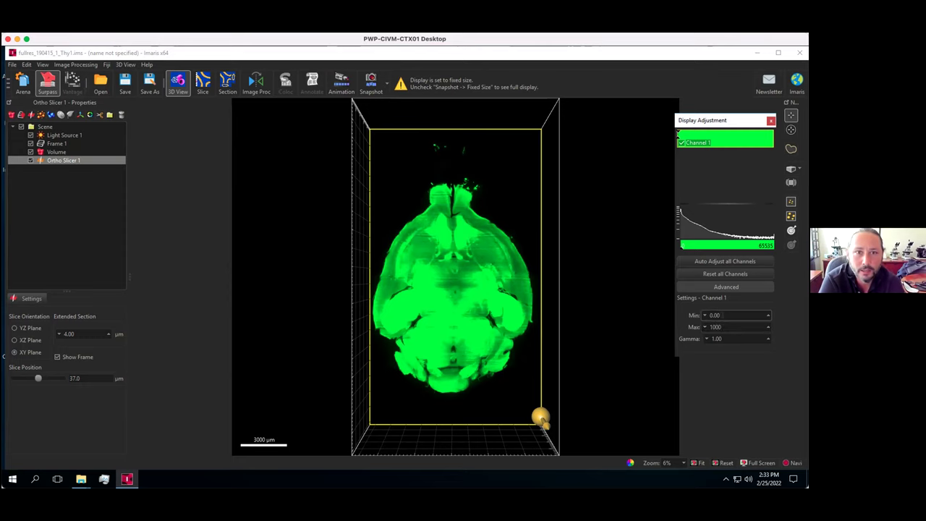
# - Set the display range of Channel 1 to a minimum of 200 and a maximum of 2000
pyautogui.hotkey('shift', 'Tab')
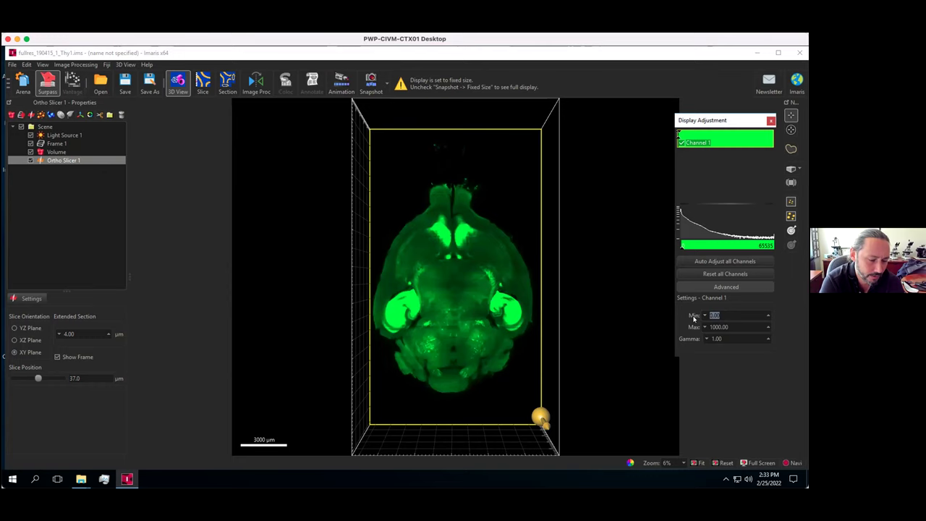
pyautogui.write('200')
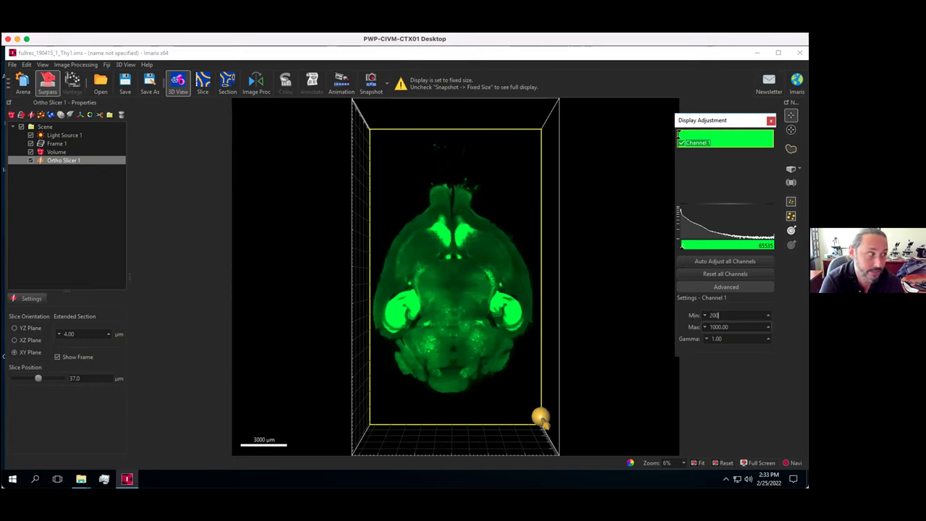
pyautogui.press('Return')
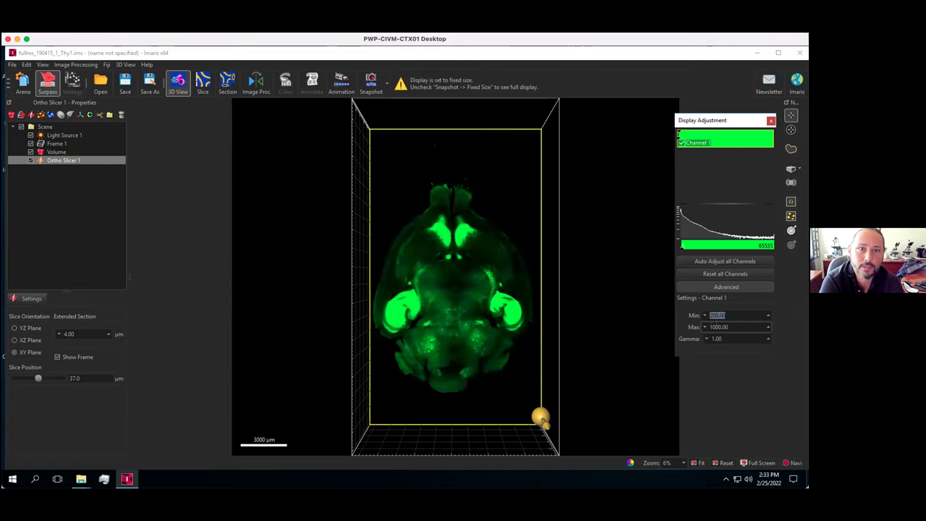
pyautogui.press('Tab')
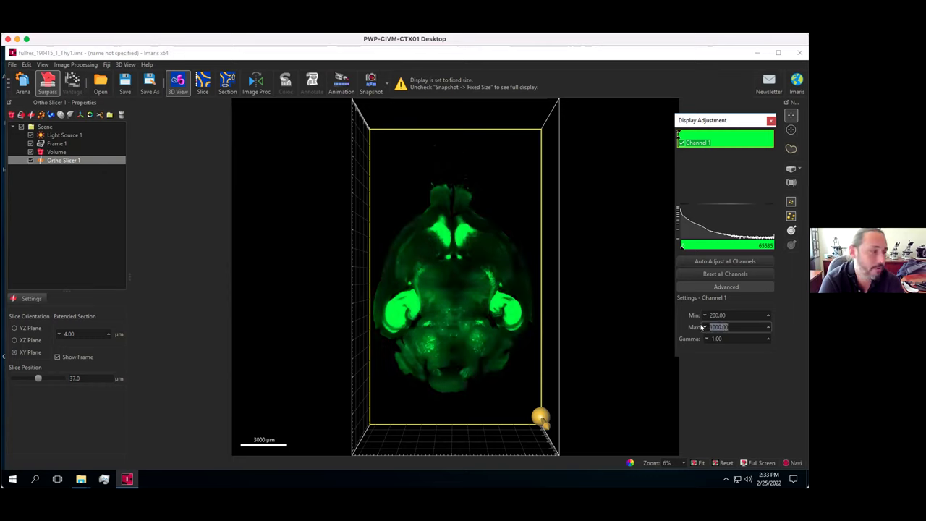
pyautogui.write('2000')
pyautogui.press('Return')
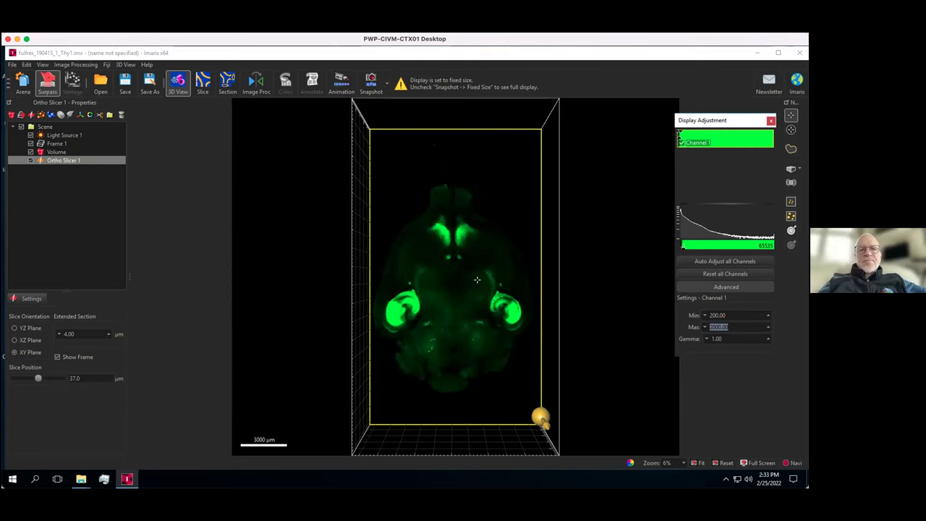
pyautogui.scroll(8, 477, 280)
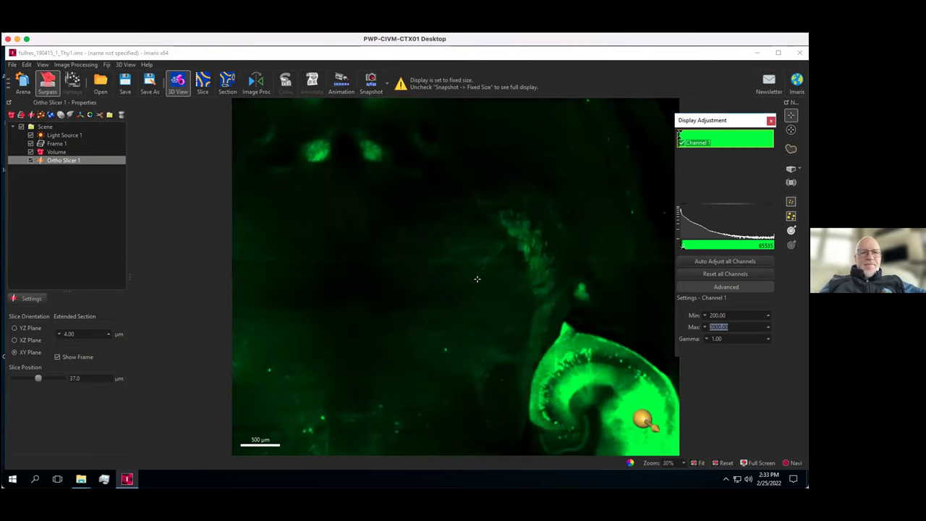
# - Set the display maximum of Channel 1 to 4000 with both hippocampi of the brain slice in view
pyautogui.scroll(-2, 478, 272)
pyautogui.moveTo(468, 275); pyautogui.dragTo(471, 215, button='right')
pyautogui.click(738, 327)
pyautogui.moveTo(734, 327); pyautogui.dragTo(699, 323)
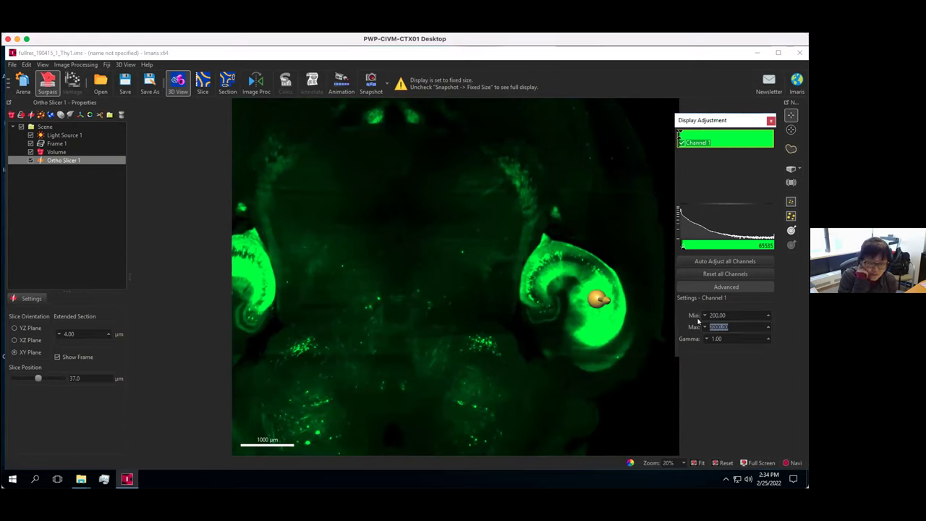
pyautogui.write('4000')
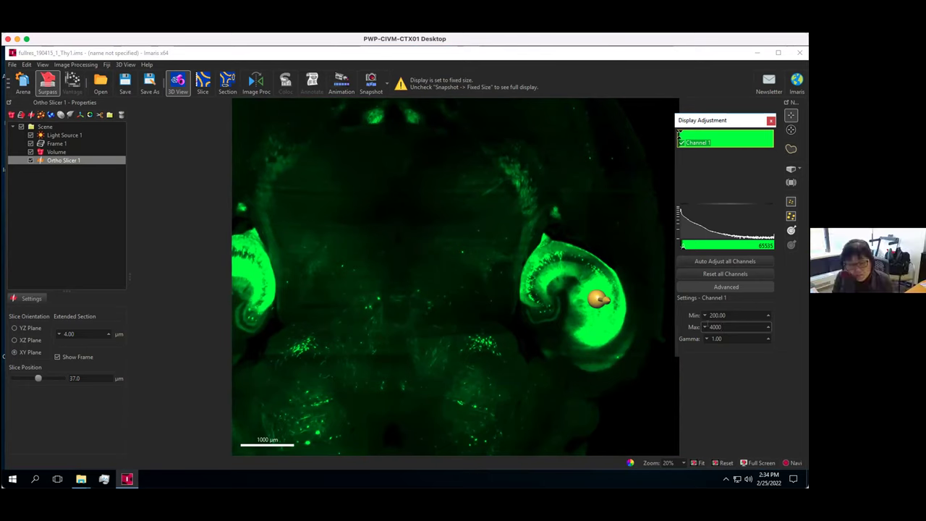
pyautogui.press('Return')
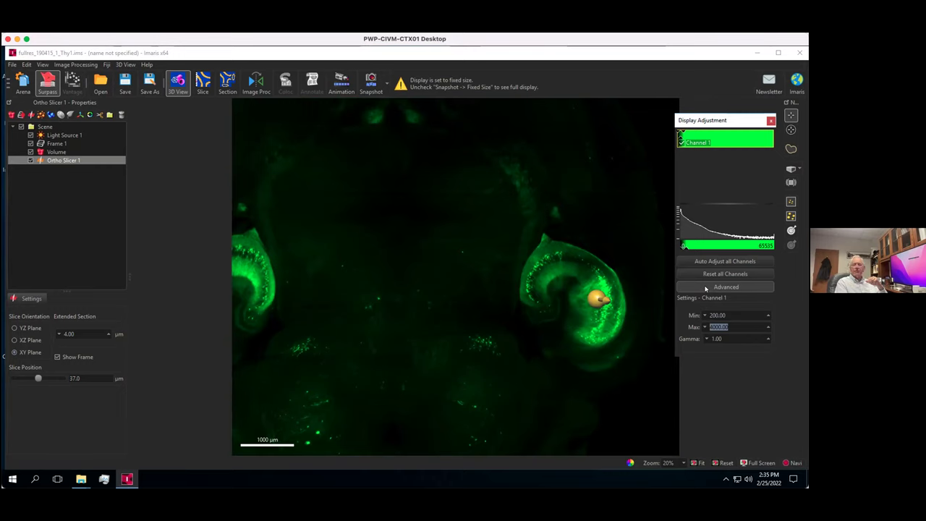
# - Examine the fluorescent cells in the hippocampus with the arrow handle at higher magnification
pyautogui.scroll(2, 560, 271)
pyautogui.scroll(2, 560, 271)
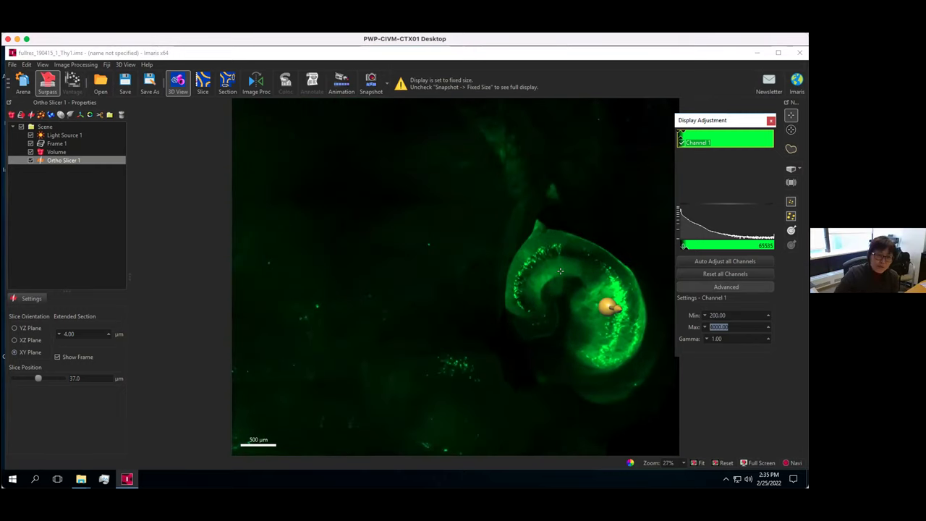
pyautogui.scroll(4, 560, 270)
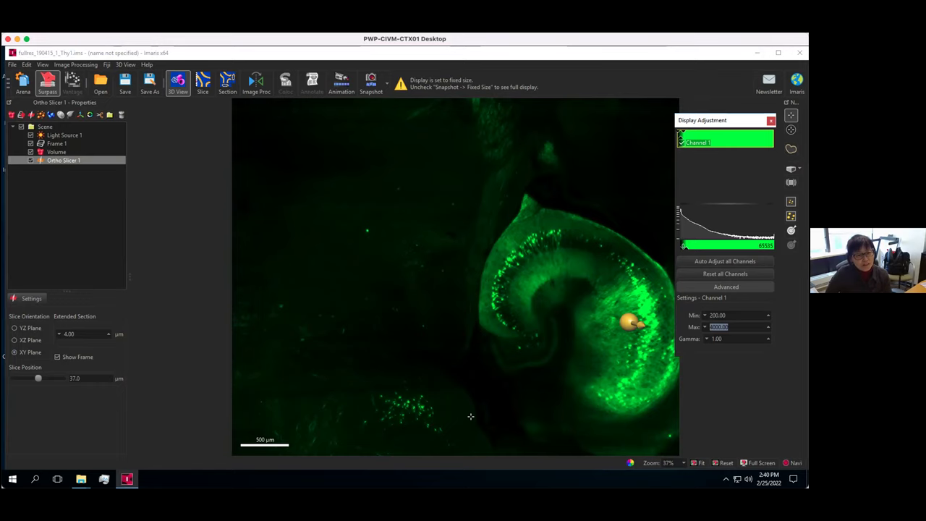
pyautogui.scroll(1, 470, 416)
pyautogui.scroll(1, 470, 416)
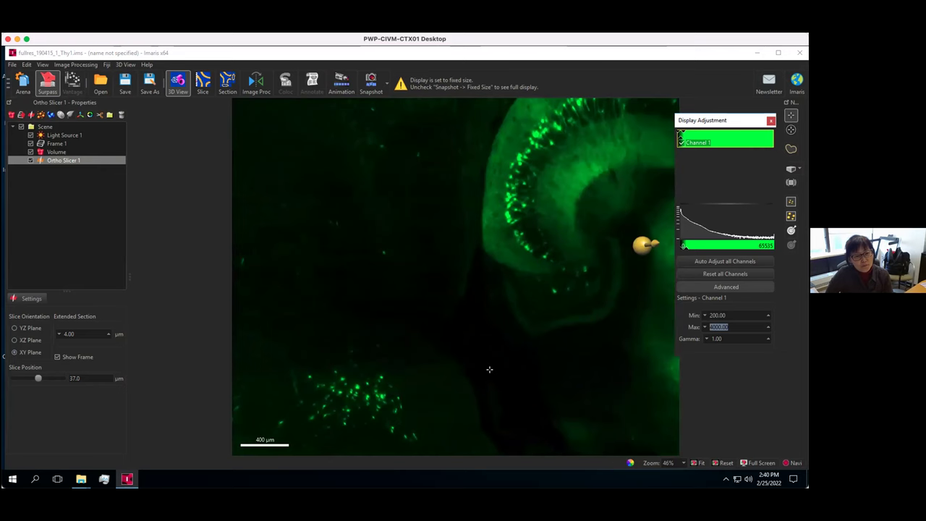
pyautogui.moveTo(474, 414); pyautogui.dragTo(448, 436)
pyautogui.moveTo(496, 339); pyautogui.dragTo(427, 377)
pyautogui.scroll(1, 427, 378)
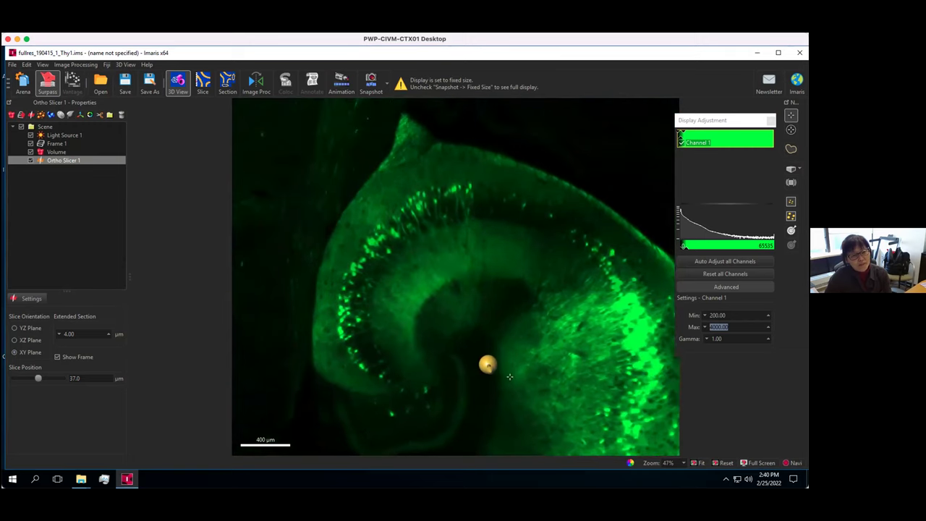
# - Set the display maximum of Channel 1 to 6000 and check the hippocampal cell layer up close
pyautogui.click(733, 328)
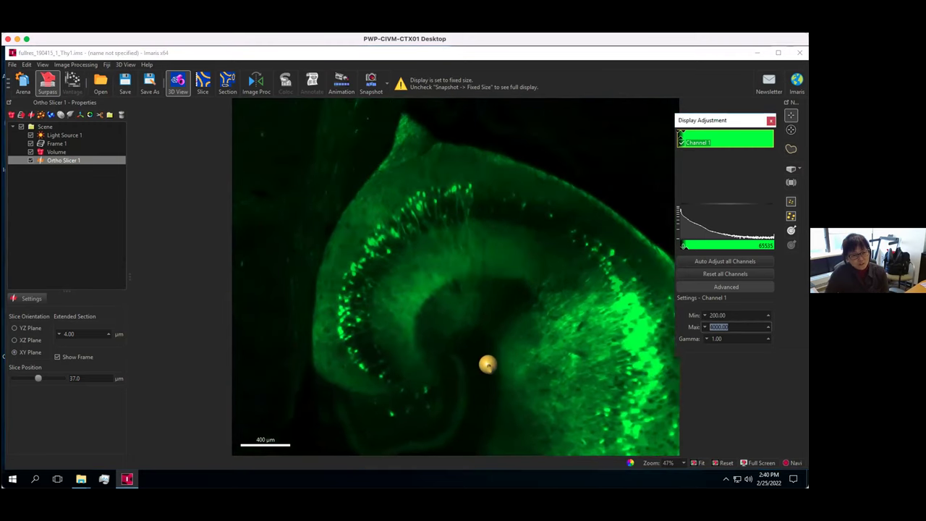
pyautogui.write('6000')
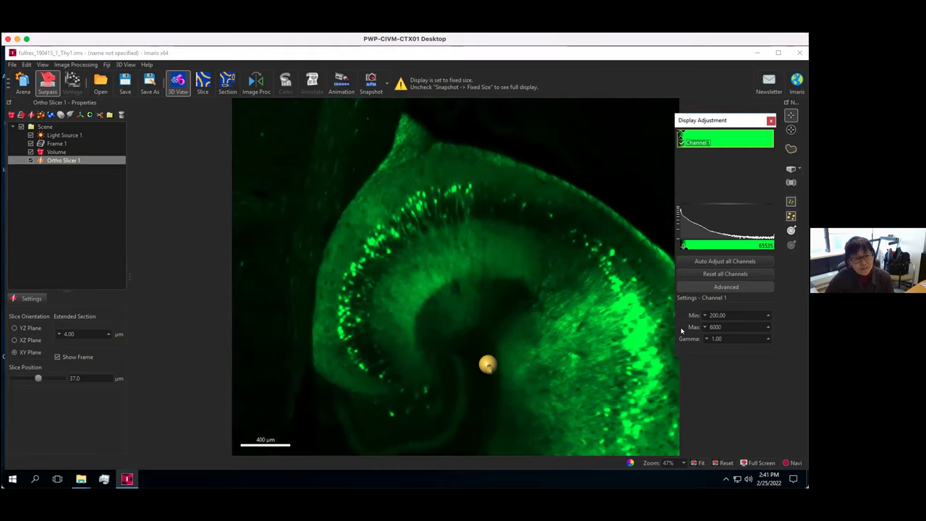
pyautogui.press('Return')
pyautogui.scroll(1, 560, 327)
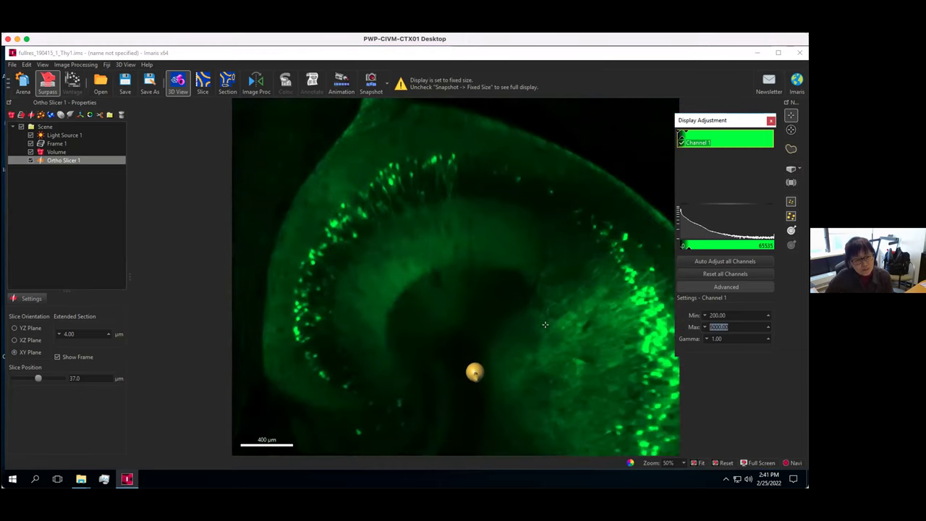
pyautogui.scroll(1, 509, 309)
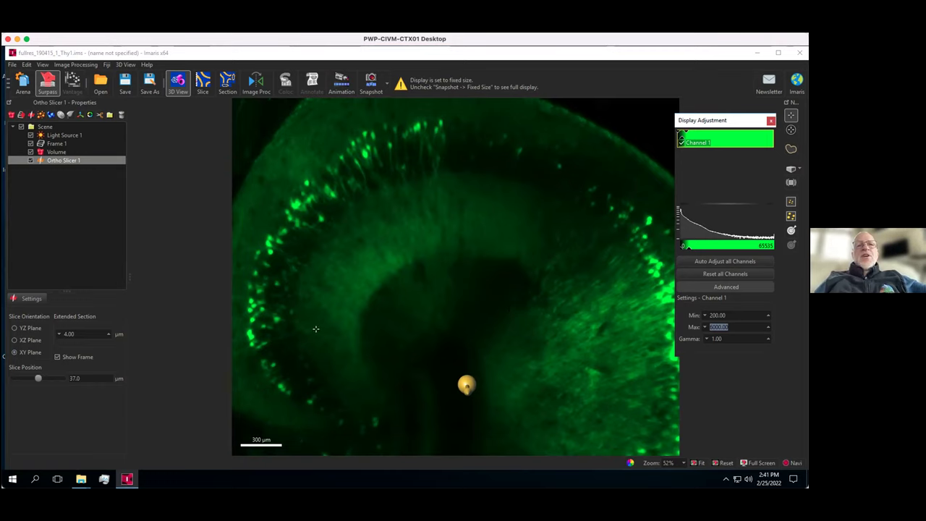
# - Increase the extended section thickness of Ortho Slicer 1 to 56 µm
pyautogui.tripleClick(107, 334)
pyautogui.write('20')
pyautogui.press('Return')
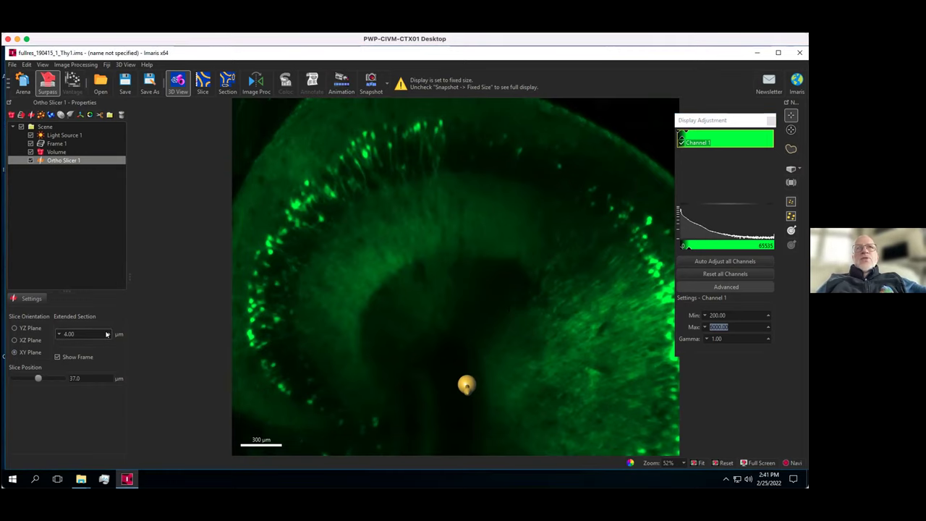
pyautogui.tripleClick(106, 334)
pyautogui.write('44')
pyautogui.press('Return')
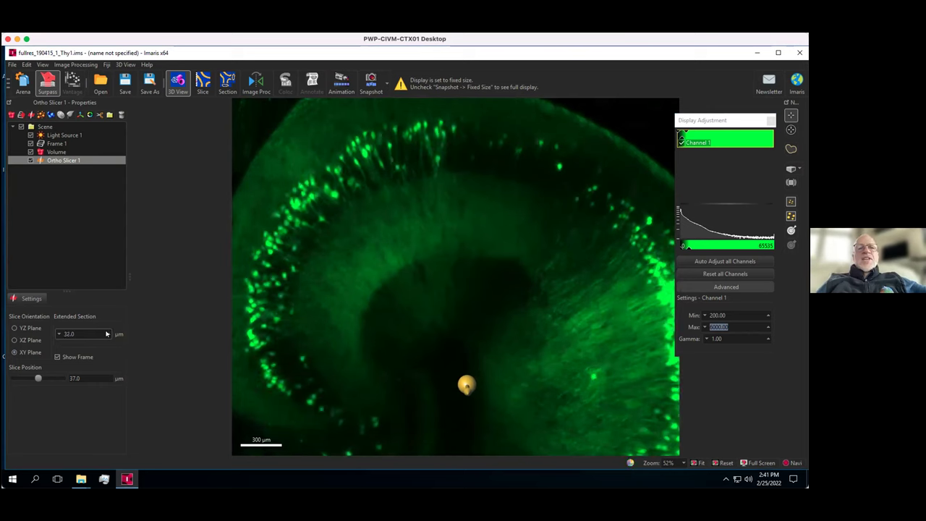
pyautogui.tripleClick(106, 334)
pyautogui.write('56')
pyautogui.press('Return')
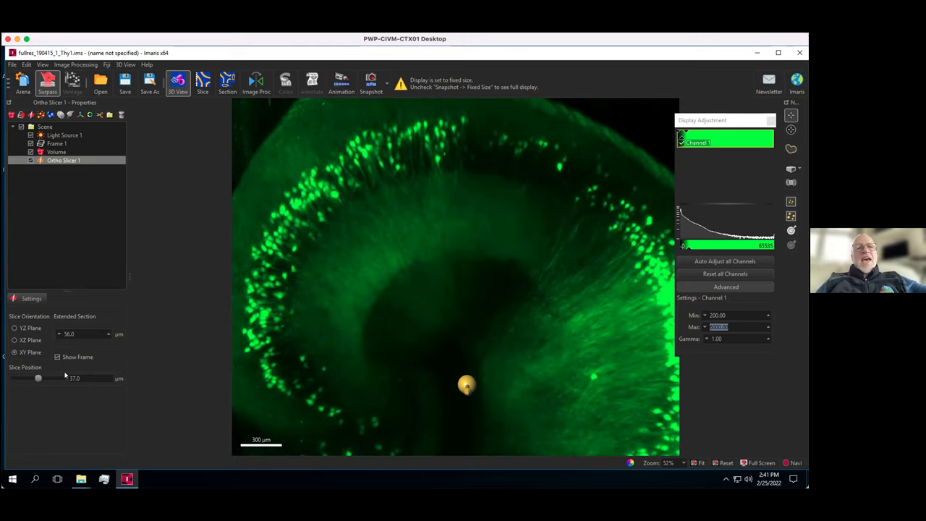
# - Browse the hippocampal XY slices down to a slice position of -131 µm
pyautogui.scroll(4, 38, 378)
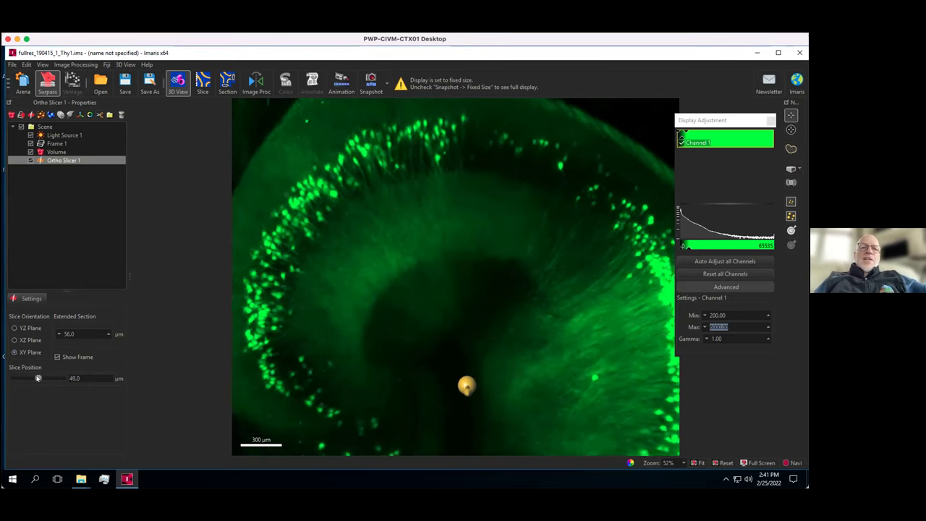
pyautogui.scroll(-10, 38, 377)
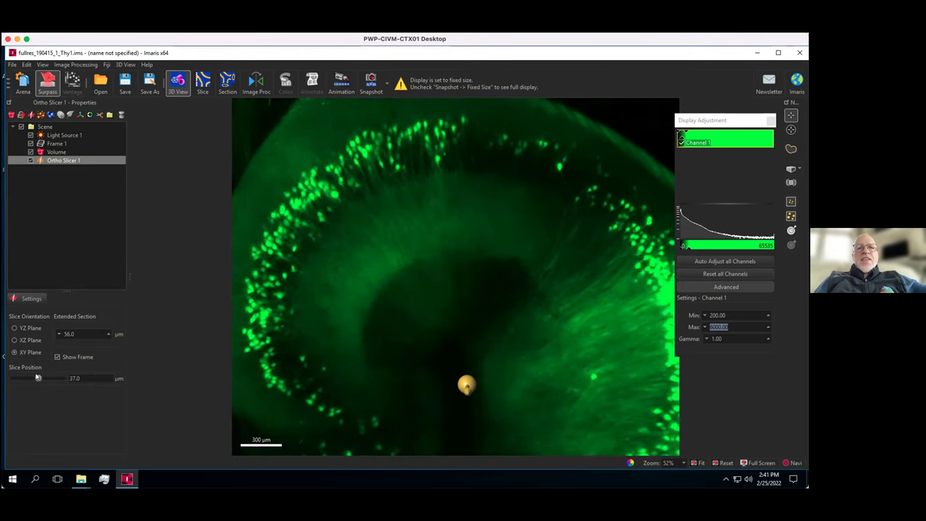
pyautogui.scroll(-10, 37, 377)
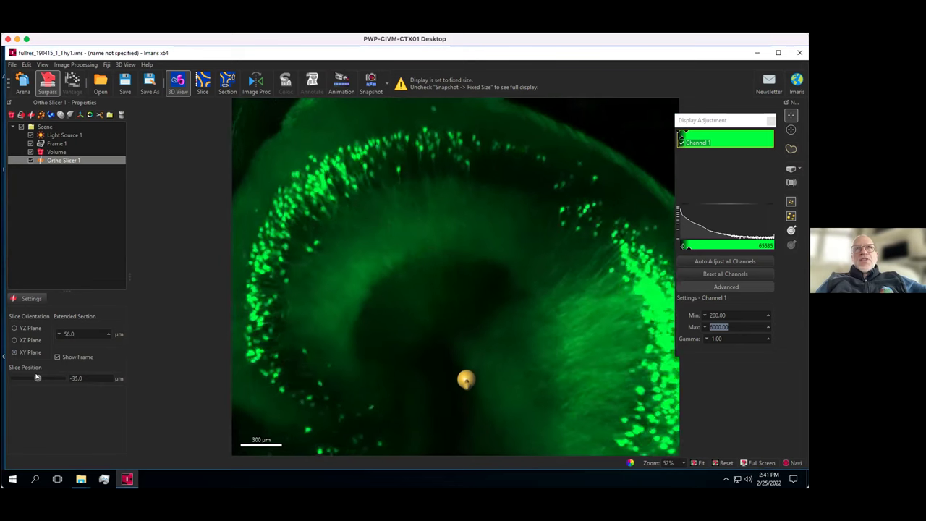
pyautogui.scroll(-4, 37, 377)
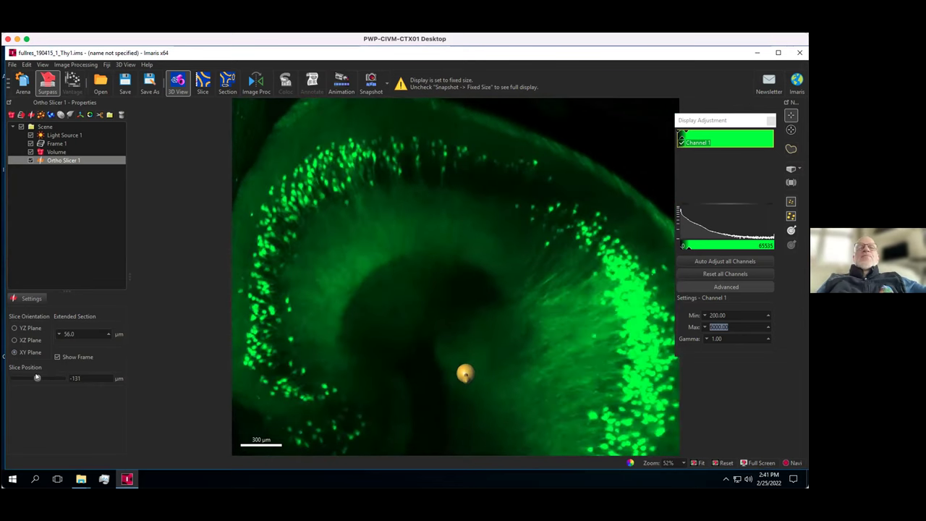
# - Browse the hippocampal XY slices back upward to a slice position of 409 µm
pyautogui.scroll(15, 37, 377)
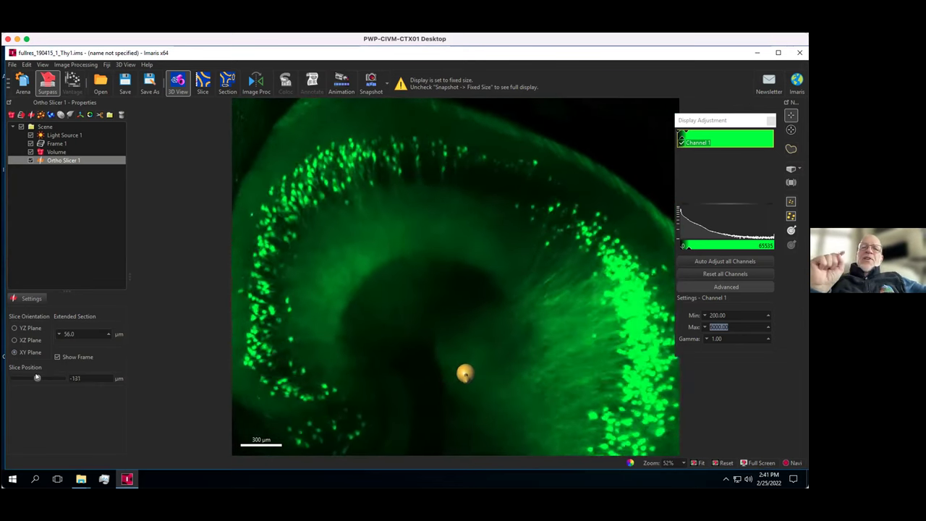
pyautogui.scroll(14, 37, 378)
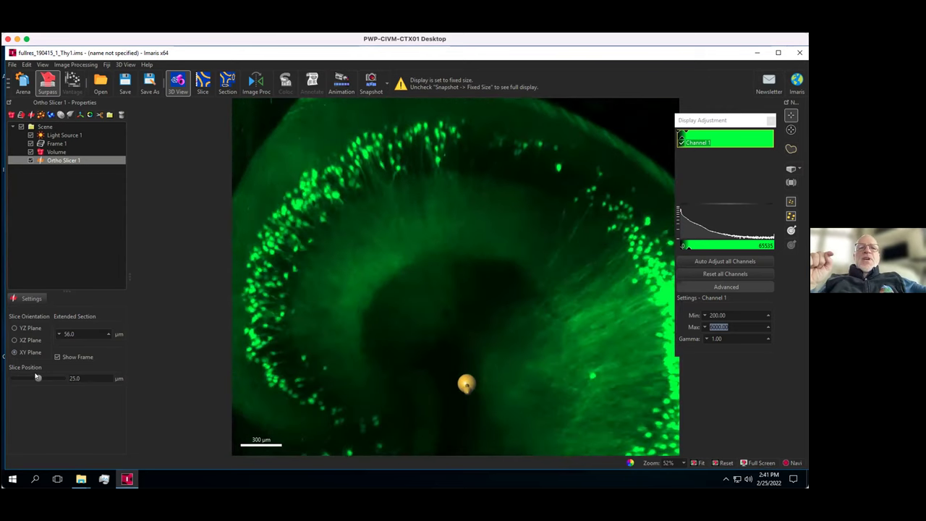
pyautogui.scroll(8, 37, 377)
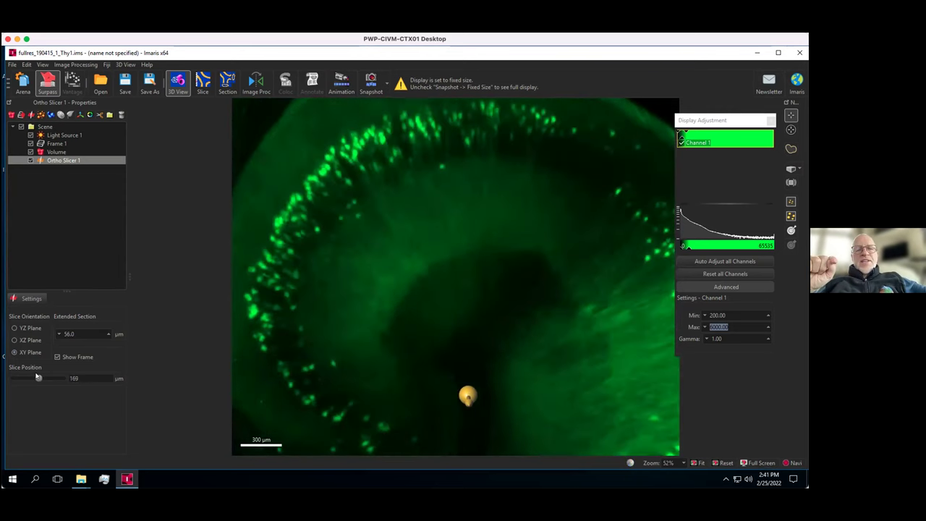
pyautogui.scroll(3, 38, 377)
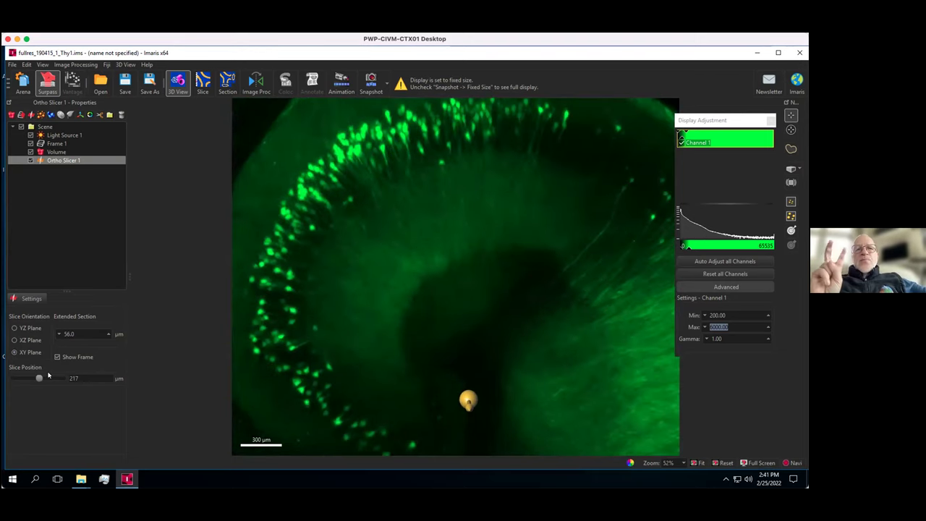
pyautogui.scroll(3, 47, 378)
pyautogui.scroll(9, 47, 379)
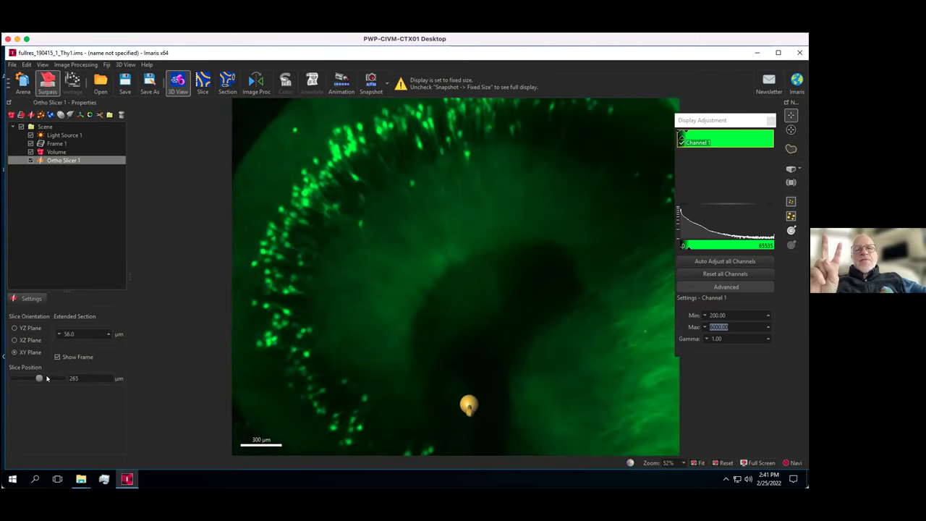
pyautogui.scroll(9, 47, 379)
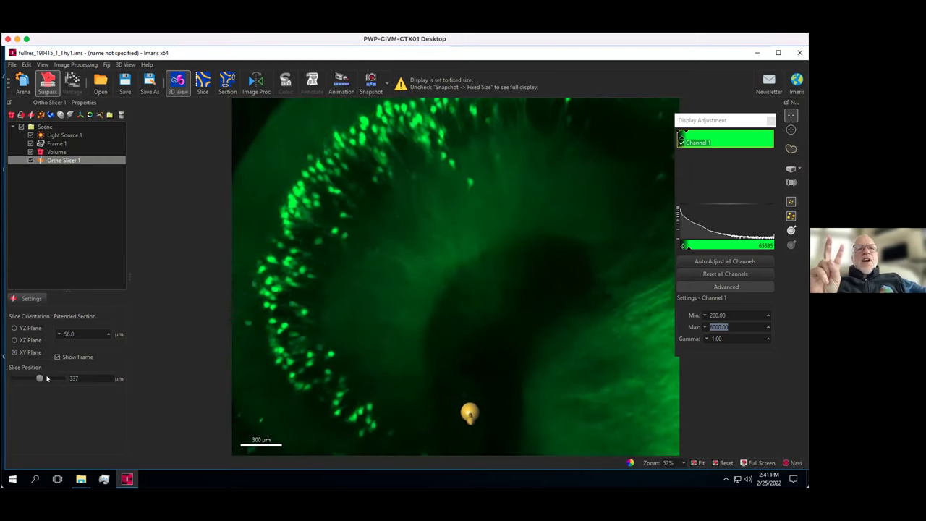
pyautogui.scroll(3, 47, 379)
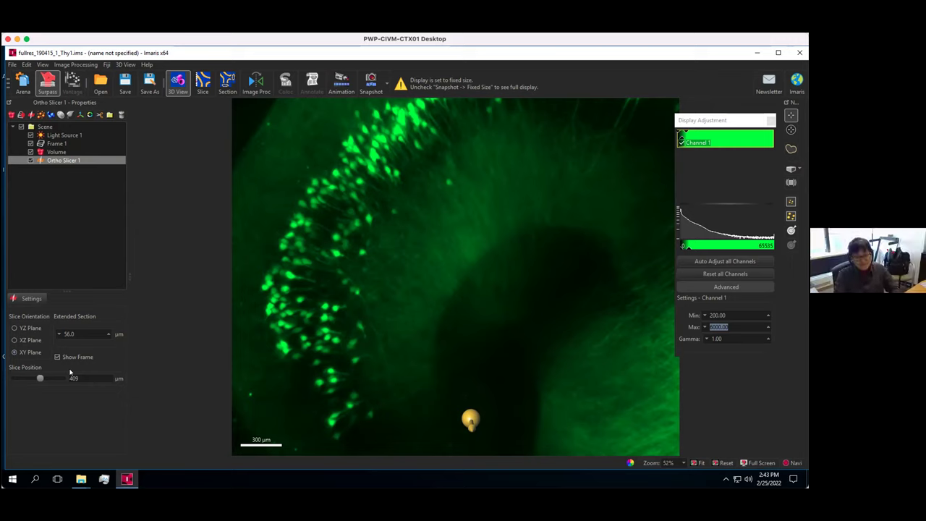
# - Reduce the extended section thickness of Ortho Slicer 1 to 32 µm
pyautogui.click(58, 334)
pyautogui.click(58, 334)
pyautogui.click(58, 334)
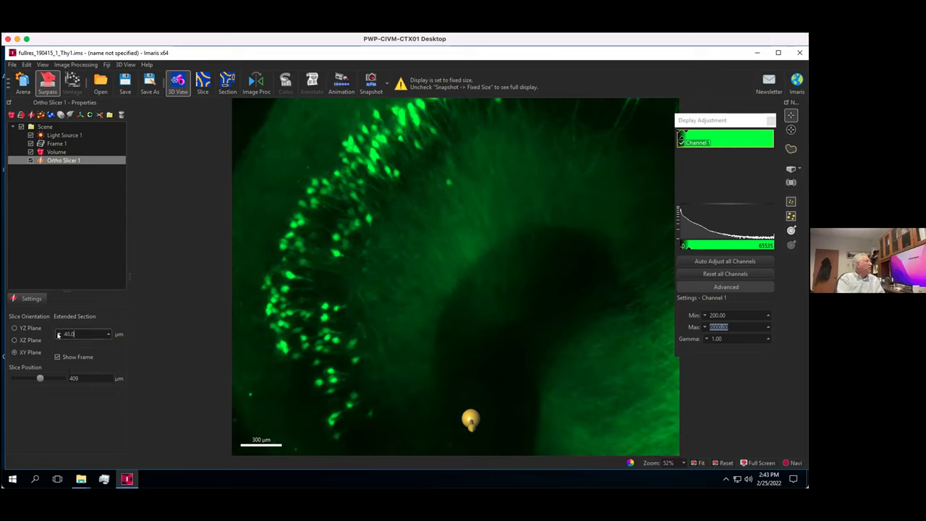
pyautogui.click(58, 335)
pyautogui.click(58, 334)
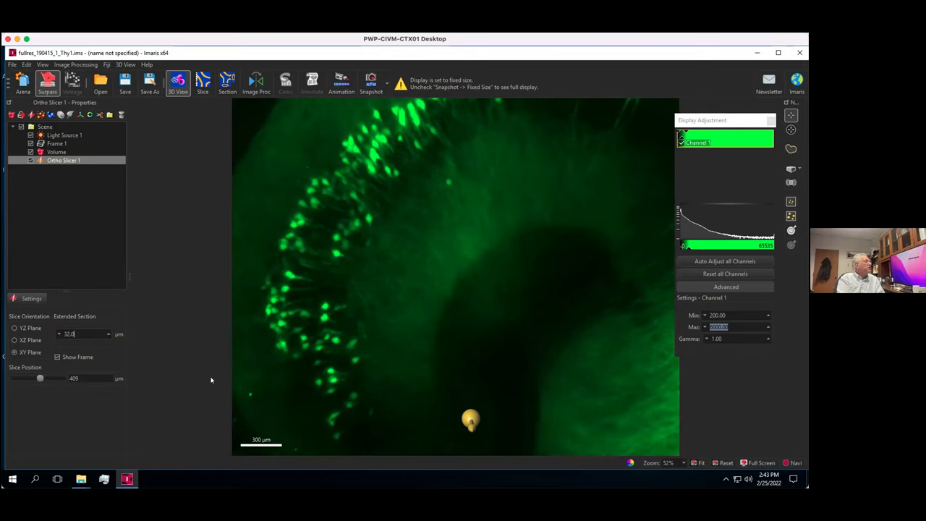
# - Examine the hippocampus of the opposite hemisphere in the same XY slice, first whole and then enlarged
pyautogui.scroll(-3, 284, 370)
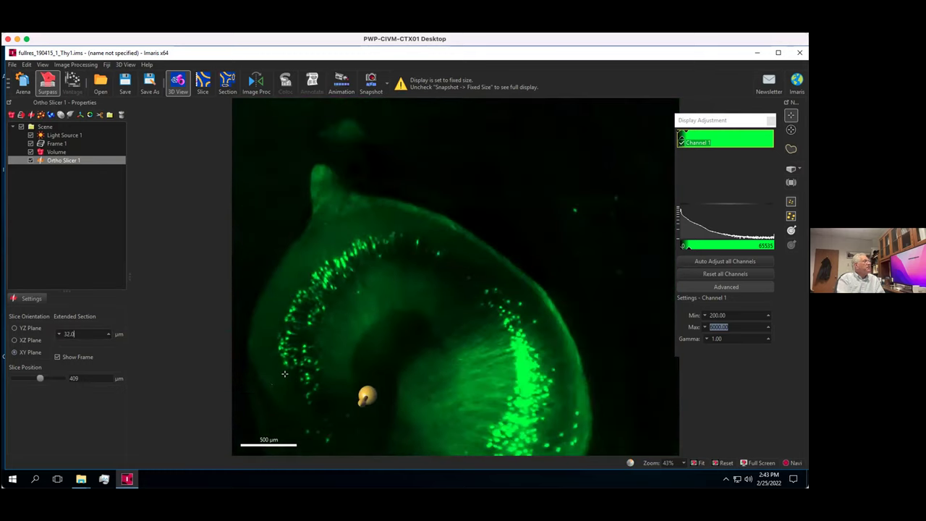
pyautogui.scroll(-2, 284, 374)
pyautogui.moveTo(253, 385); pyautogui.dragTo(468, 379, button='right')
pyautogui.moveTo(383, 393); pyautogui.dragTo(551, 382, button='right')
pyautogui.moveTo(360, 377); pyautogui.dragTo(585, 390, button='right')
pyautogui.scroll(-4, 470, 380)
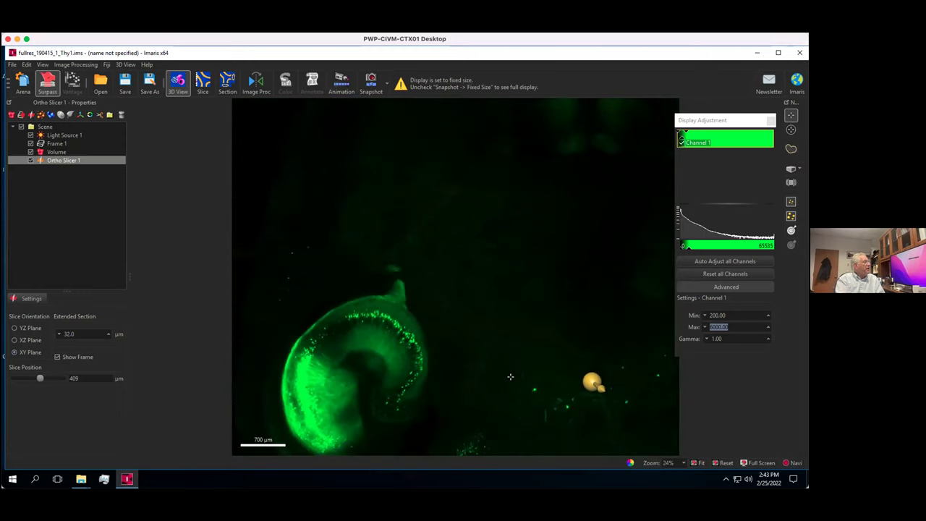
pyautogui.moveTo(466, 377); pyautogui.dragTo(504, 315, button='right')
pyautogui.scroll(4, 404, 361)
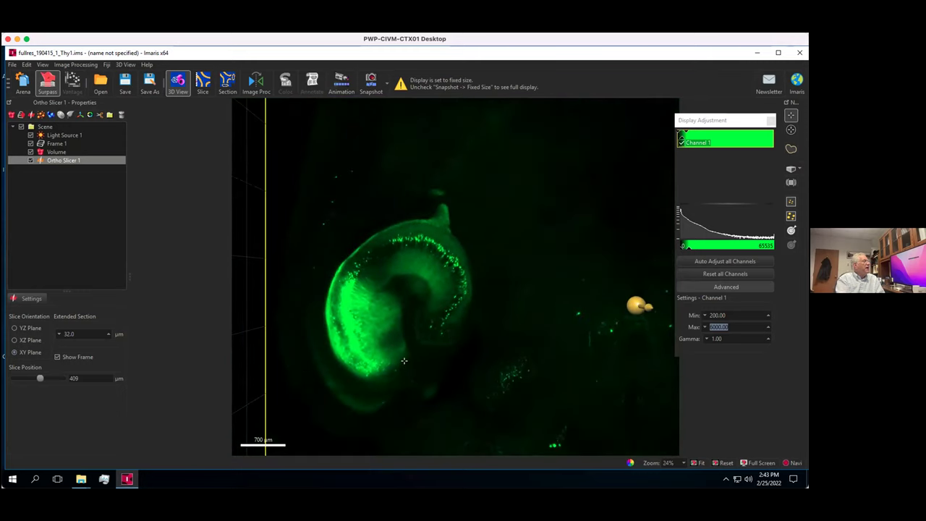
pyautogui.scroll(2, 404, 361)
pyautogui.moveTo(403, 362); pyautogui.dragTo(486, 377, button='right')
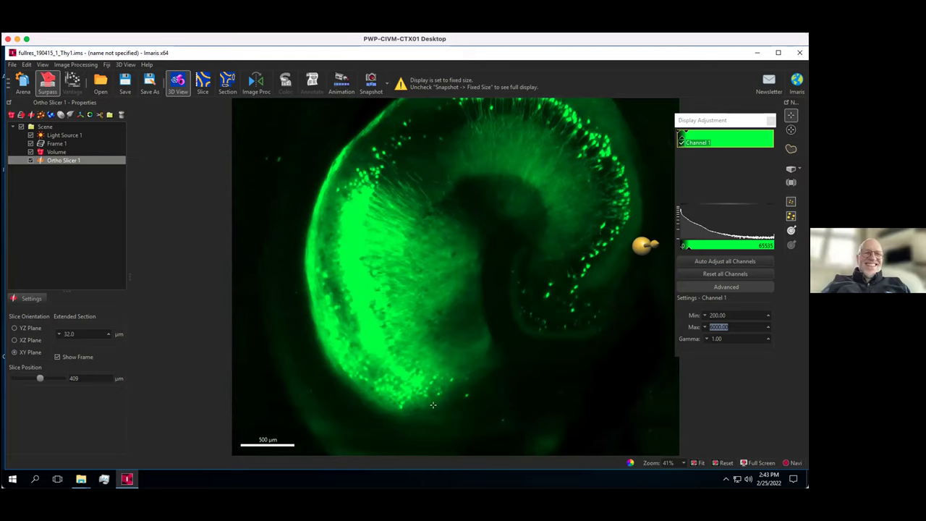
# - Set the extended section thickness of Ortho Slicer 1 to 4 µm with the whole hippocampus in view
pyautogui.moveTo(459, 398); pyautogui.dragTo(390, 397)
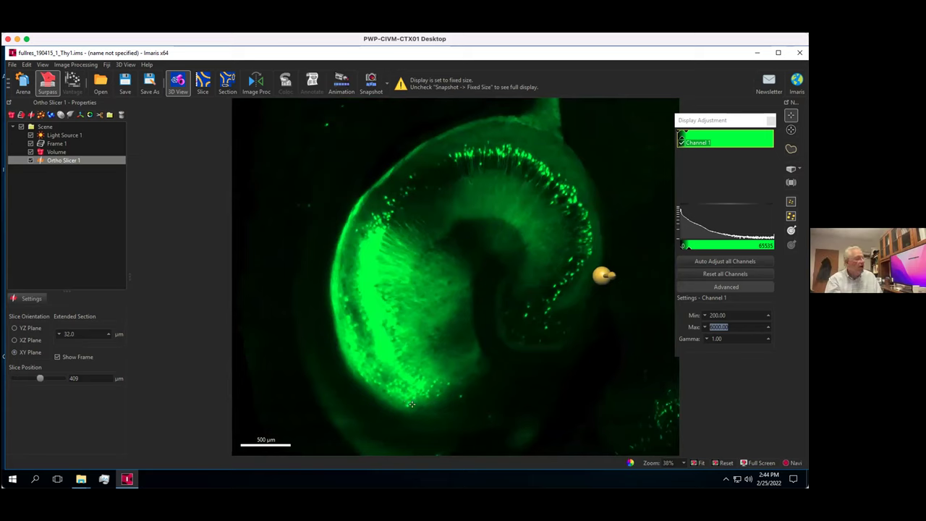
pyautogui.doubleClick(58, 334)
pyautogui.write('4')
pyautogui.press('Return')
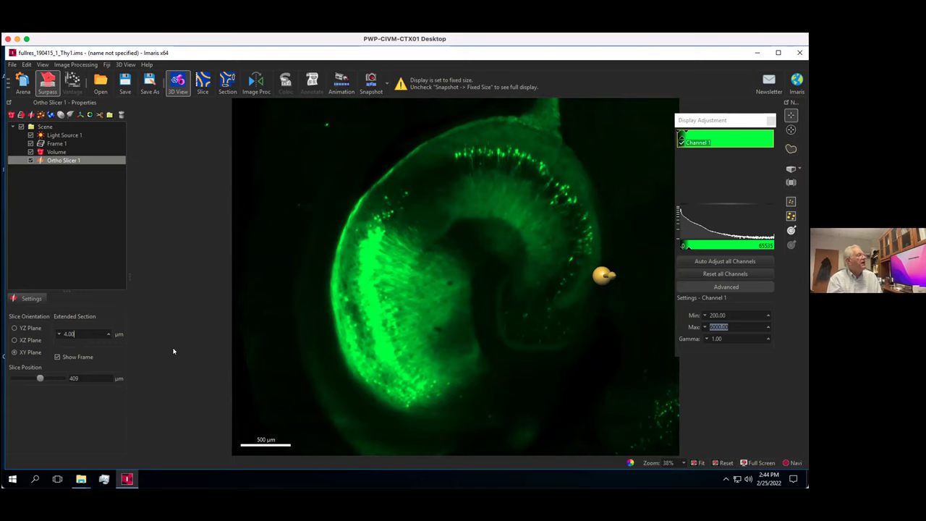
# - Examine individual neurons and their processes in the upper cell layer of the hippocampus at about 59% zoom
pyautogui.scroll(1, 428, 246)
pyautogui.moveTo(429, 247); pyautogui.dragTo(458, 197)
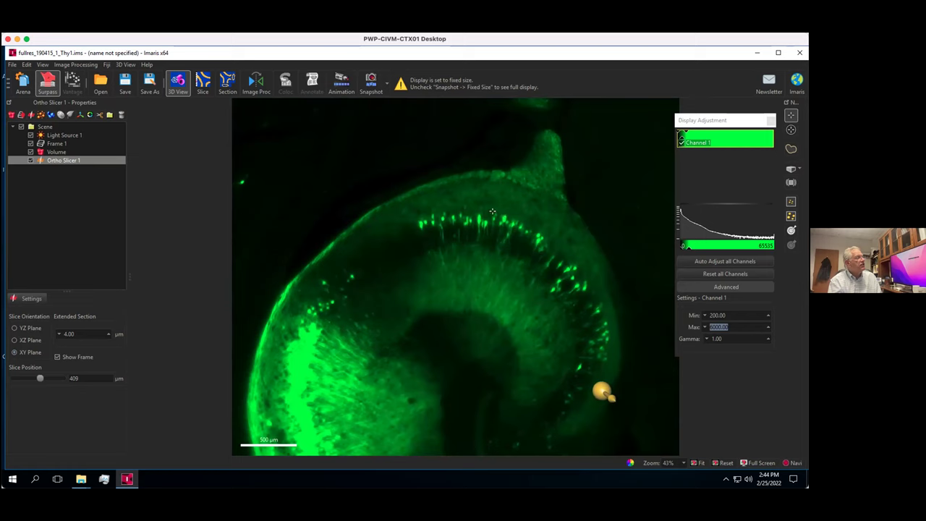
pyautogui.scroll(2, 485, 211)
pyautogui.scroll(3, 478, 215)
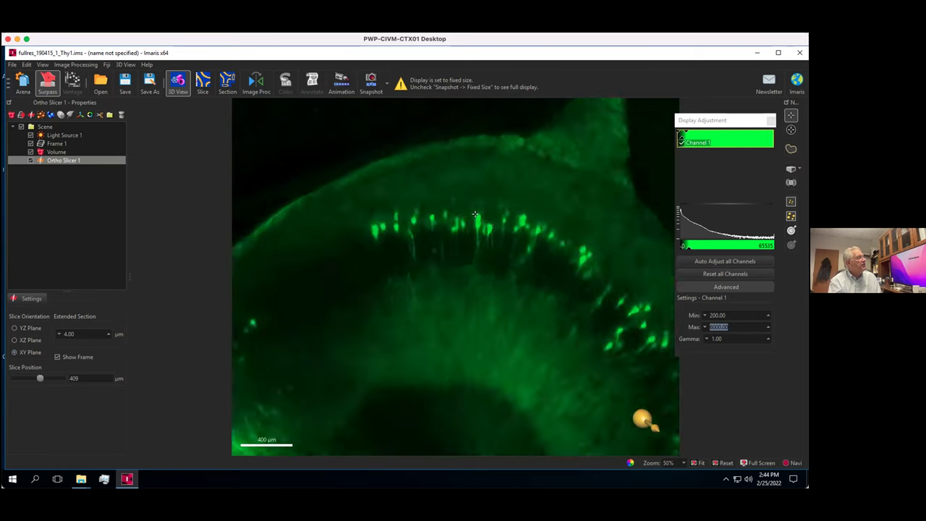
pyautogui.moveTo(477, 225); pyautogui.dragTo(473, 252, button='right')
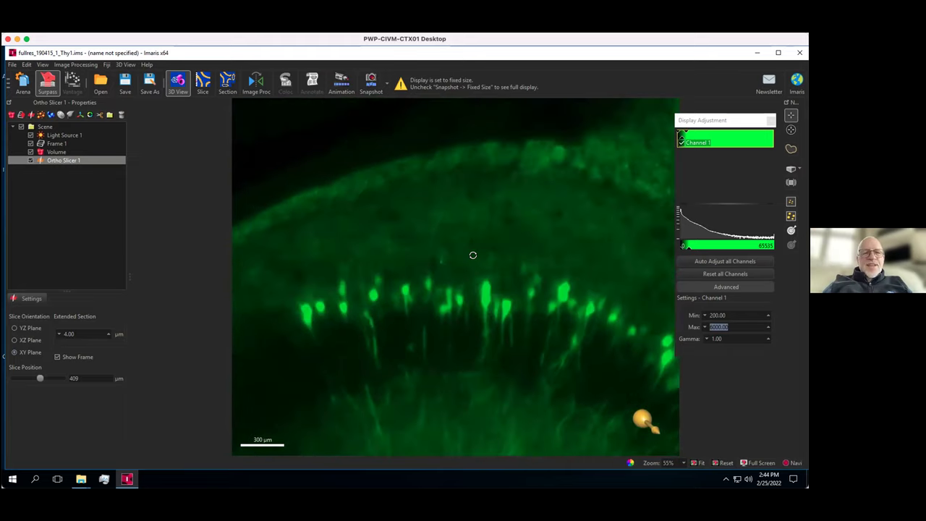
pyautogui.scroll(2, 474, 255)
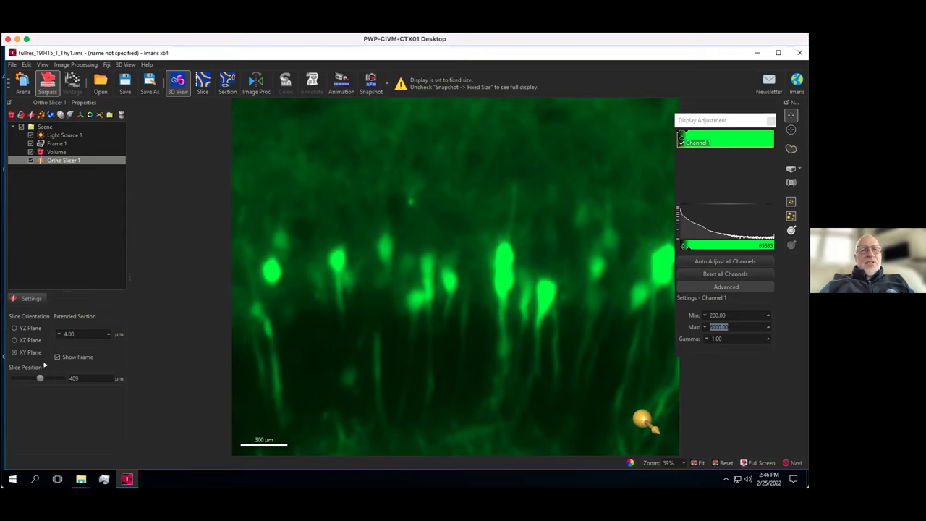
# - Move the Ortho Slicer to slice position 317 µm and view the cell layer and the tissue beneath it
pyautogui.moveTo(40, 378); pyautogui.dragTo(38, 378)
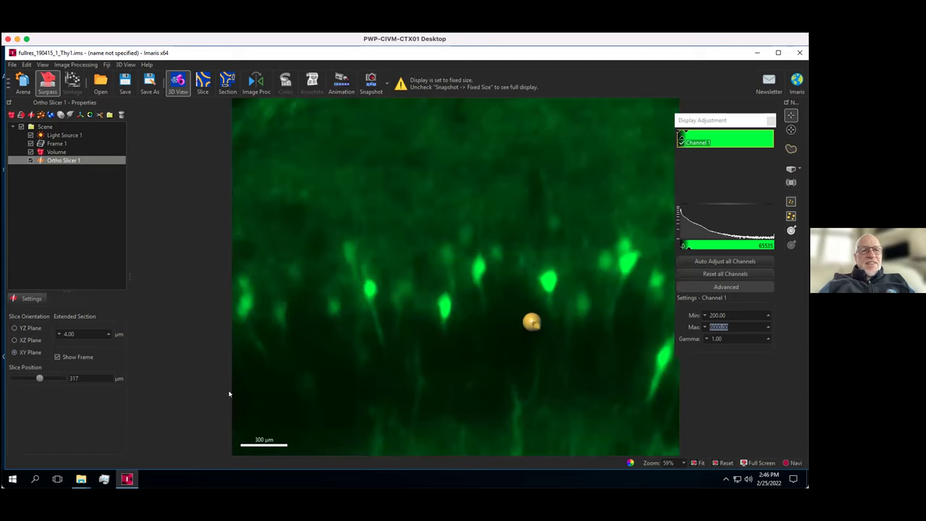
pyautogui.moveTo(268, 387); pyautogui.dragTo(270, 390)
pyautogui.scroll(-3, 268, 387)
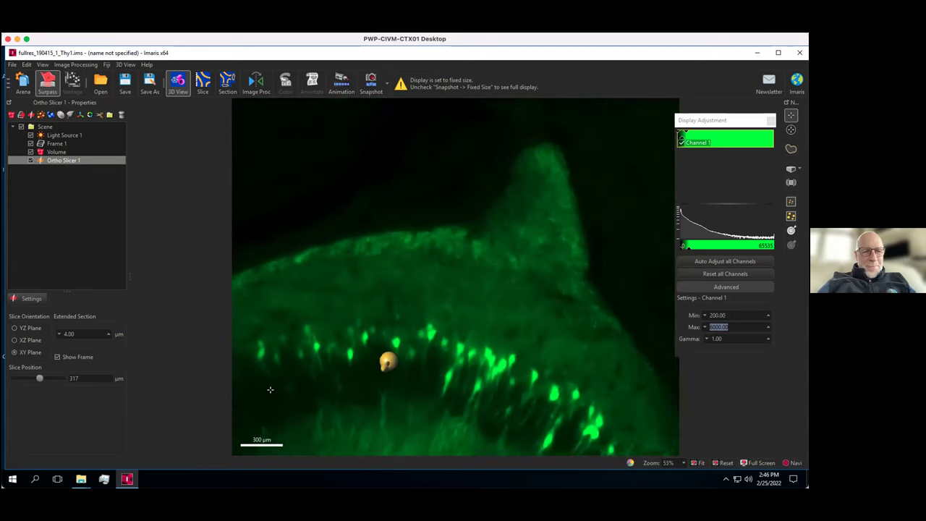
pyautogui.moveTo(339, 384); pyautogui.dragTo(368, 326)
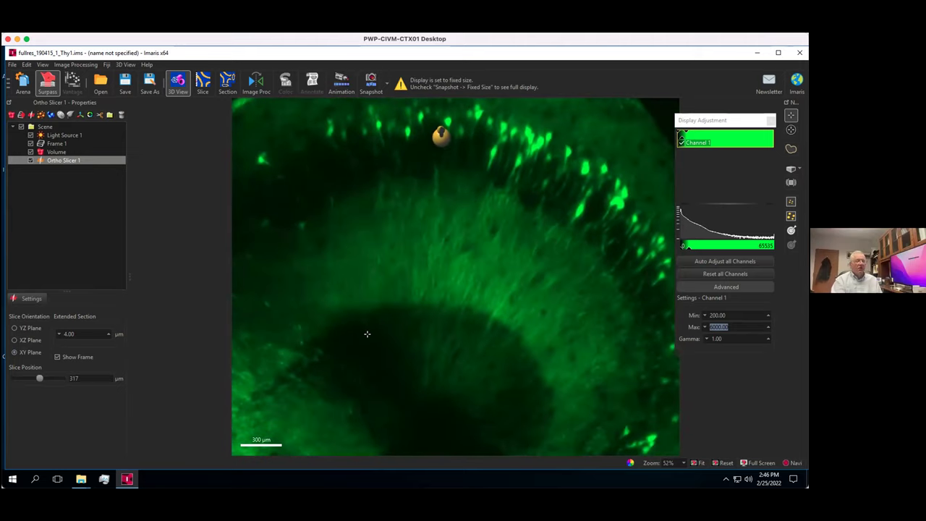